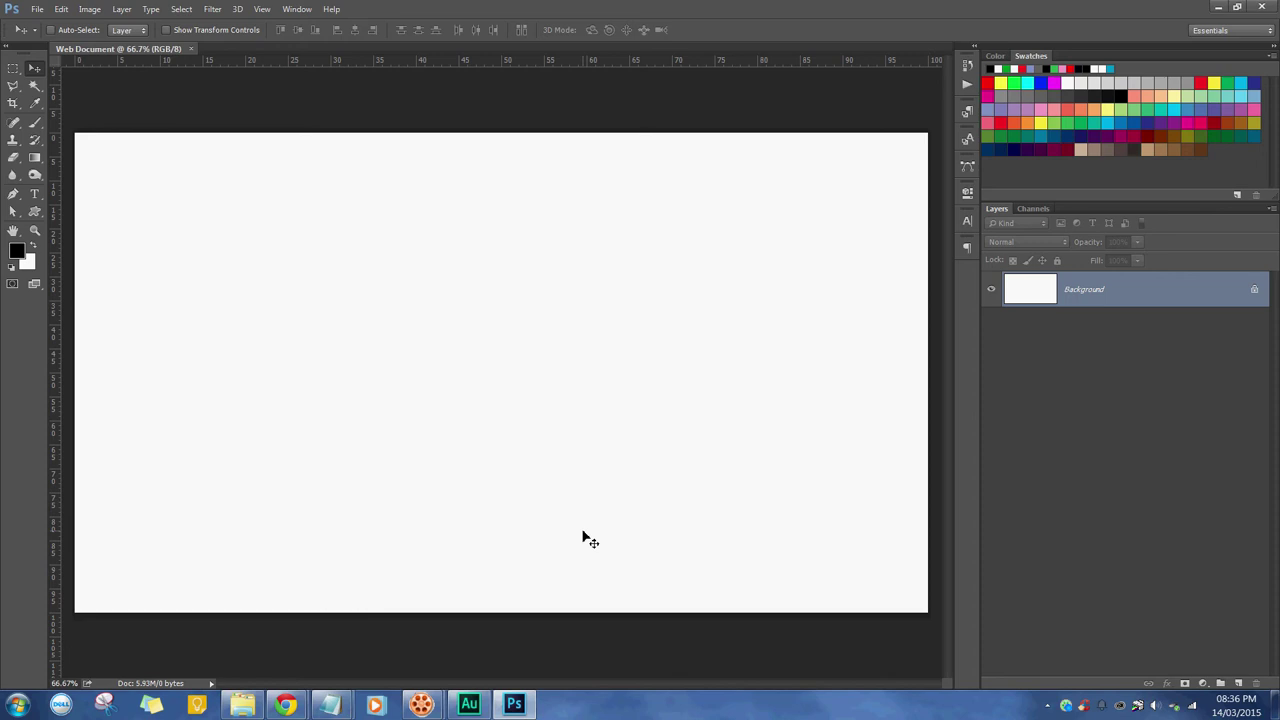
- Dismiss the taskbar folder list opened by a stray right-click
{"action": "right_click", "coordinate": [246, 706]}
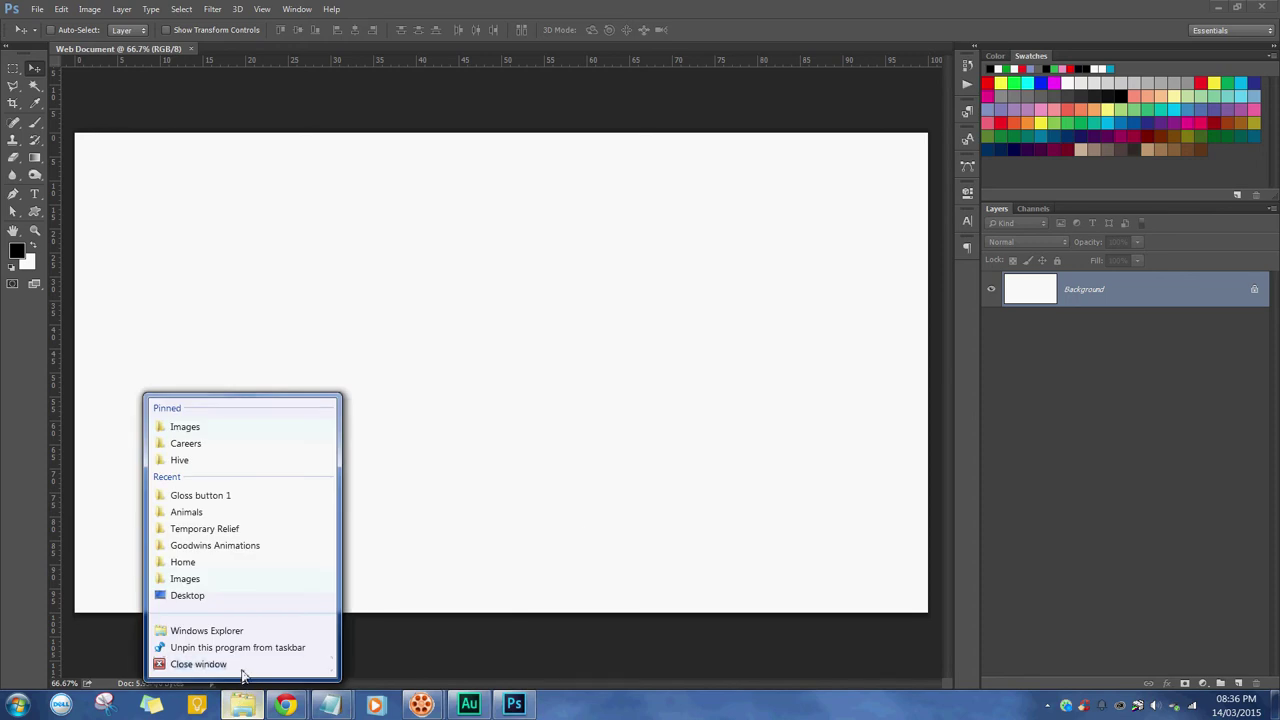
{"action": "key", "text": "Escape"}
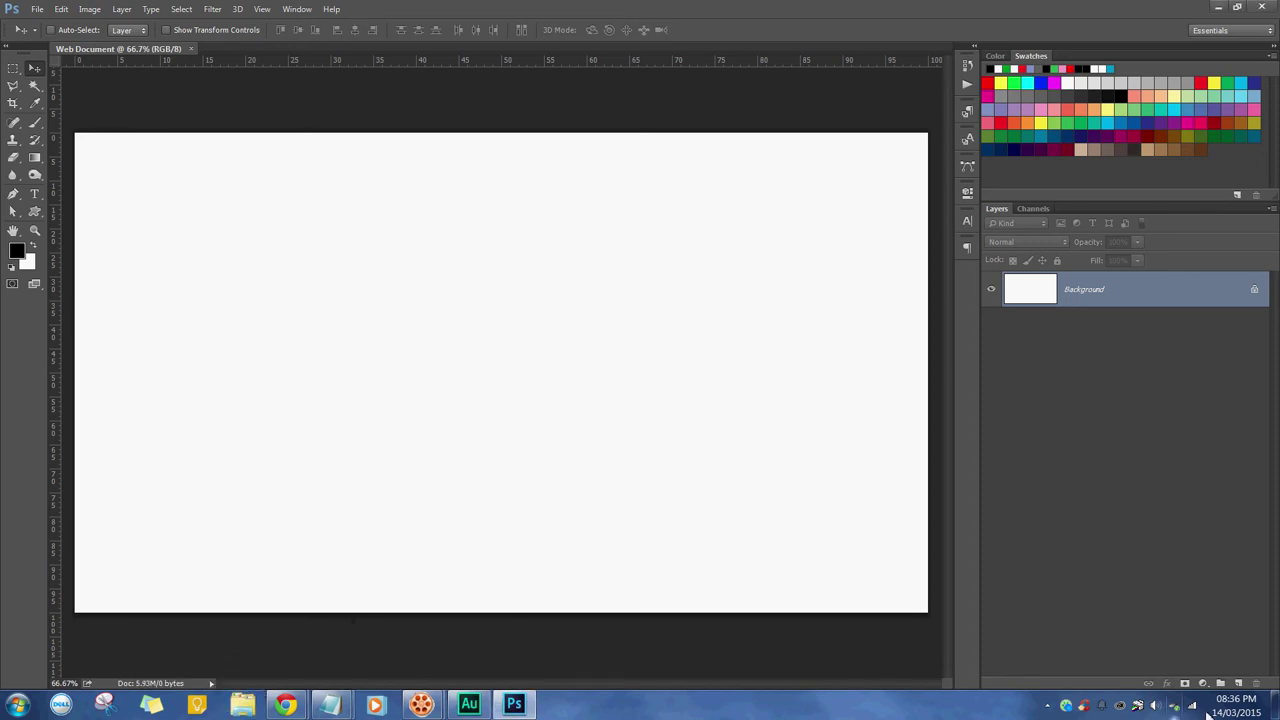
- Add a new layer and draw a square with the Rounded Rectangle Tool
{"action": "left_click", "coordinate": [1238, 683]}
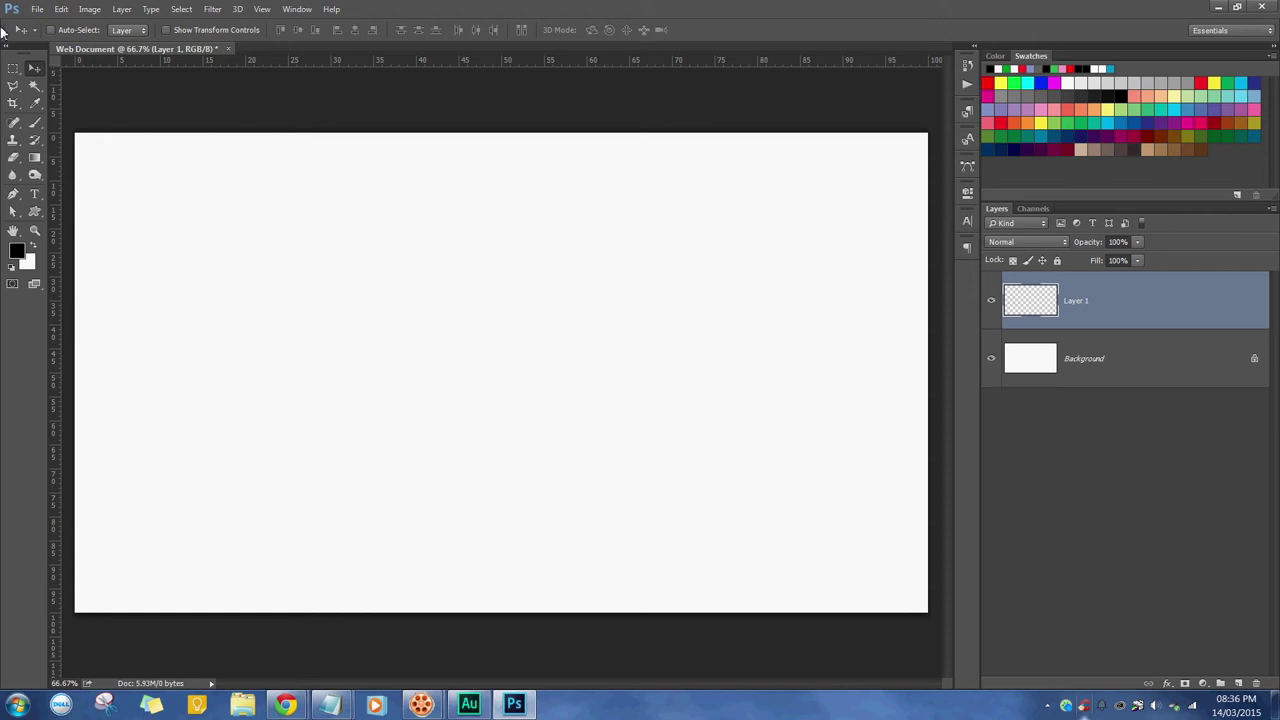
{"action": "left_click", "coordinate": [35, 211]}
{"action": "right_click", "coordinate": [40, 210]}
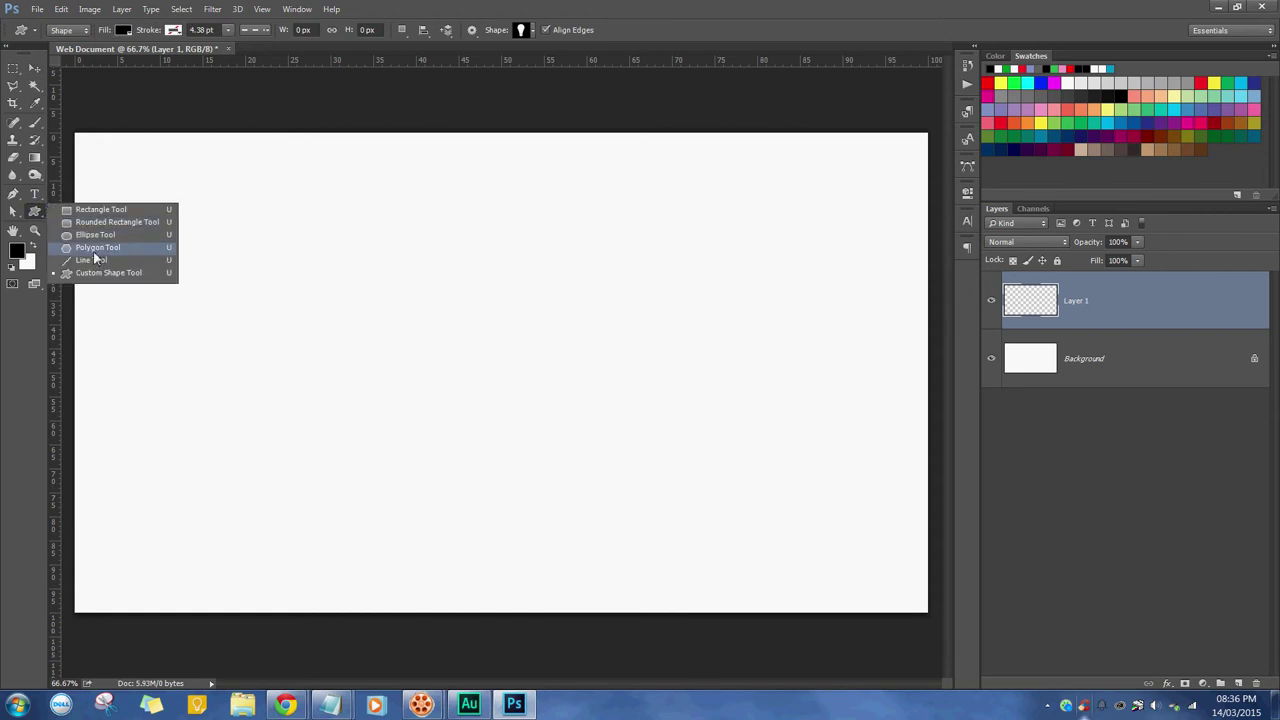
{"action": "left_click", "coordinate": [68, 222]}
{"action": "left_click_drag", "start_coordinate": [240, 185], "coordinate": [580, 446]}
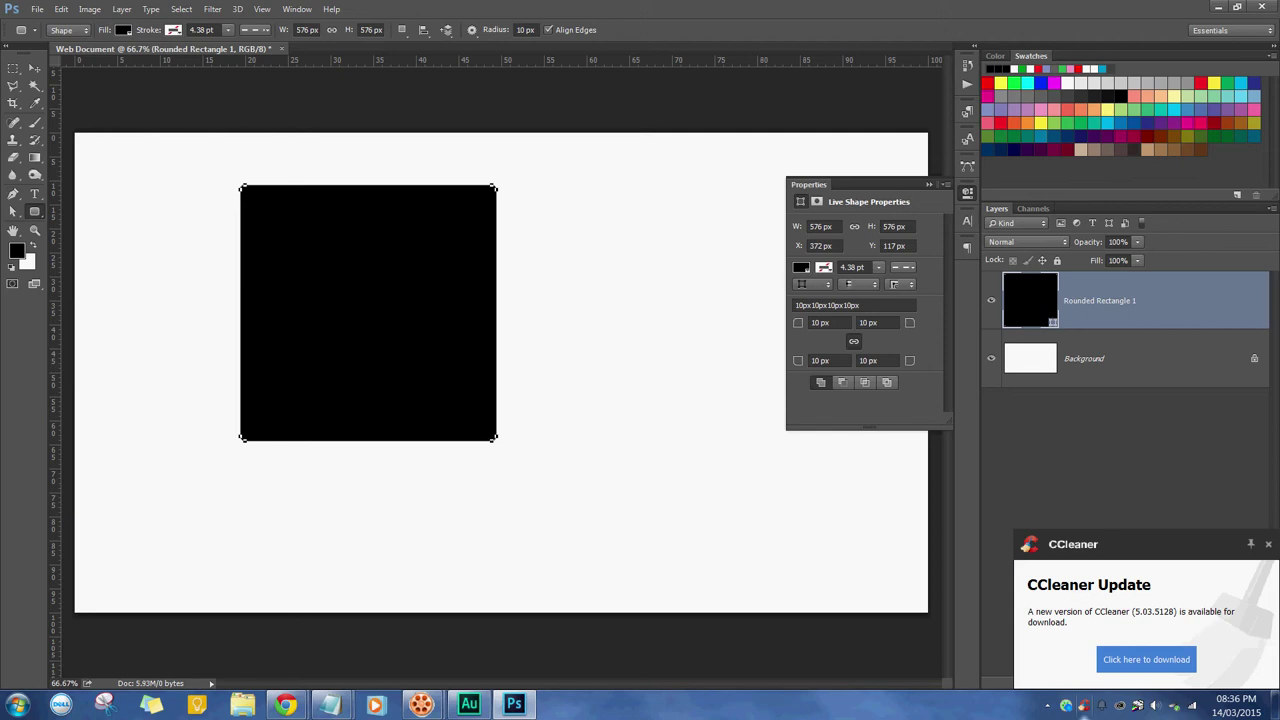
- Set the square's corner radius to 57 px and fill it with red
{"action": "left_click", "coordinate": [831, 323]}
{"action": "type", "text": "41"}
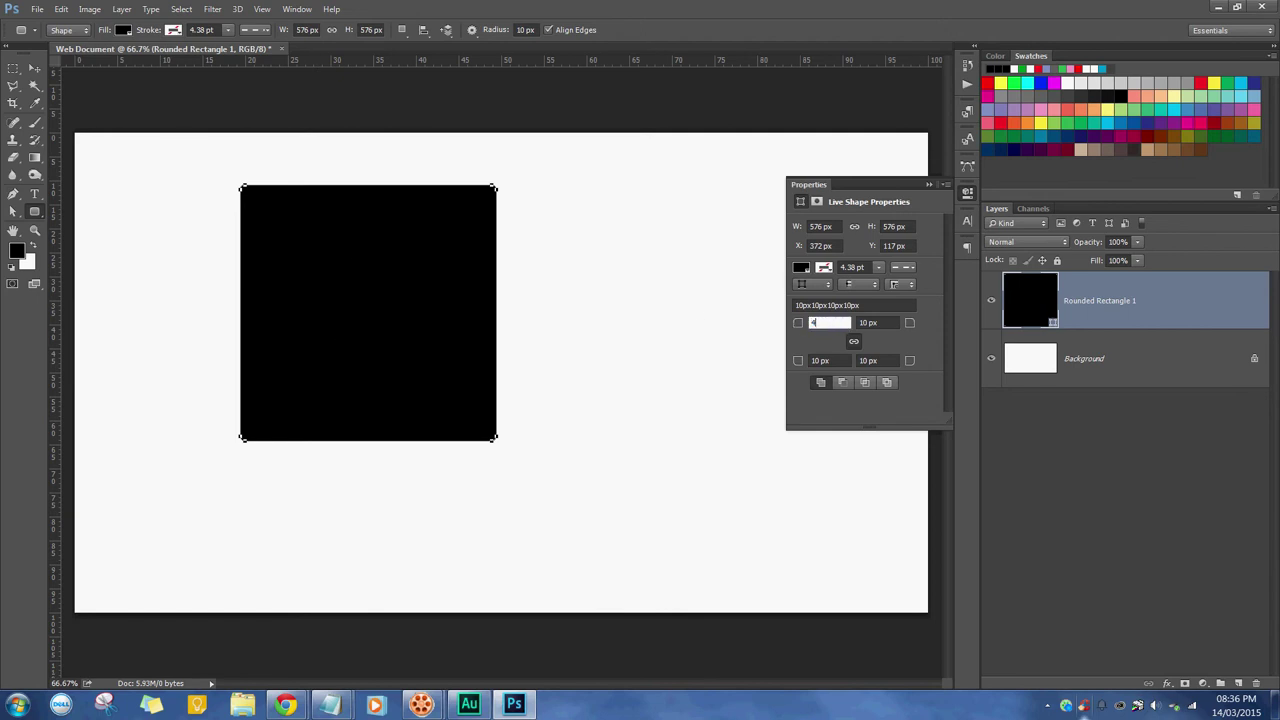
{"action": "key", "text": "Return"}
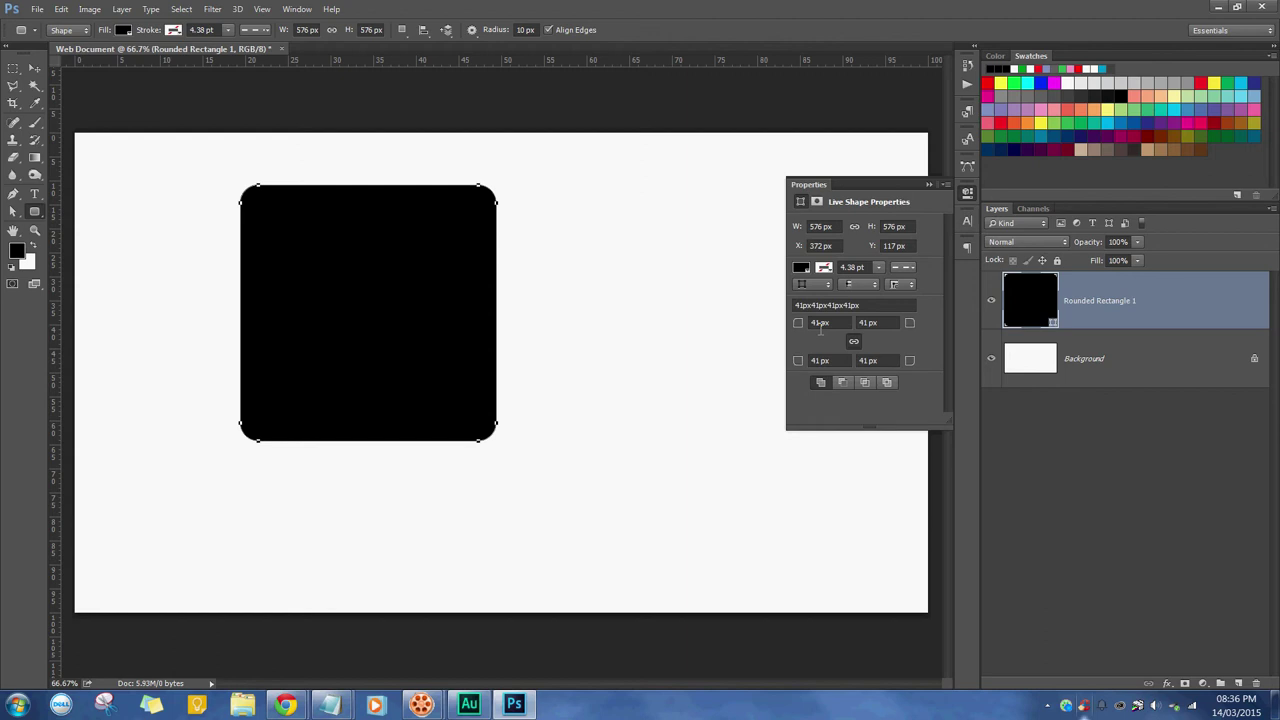
{"action": "left_click_drag", "start_coordinate": [800, 331], "coordinate": [816, 331]}
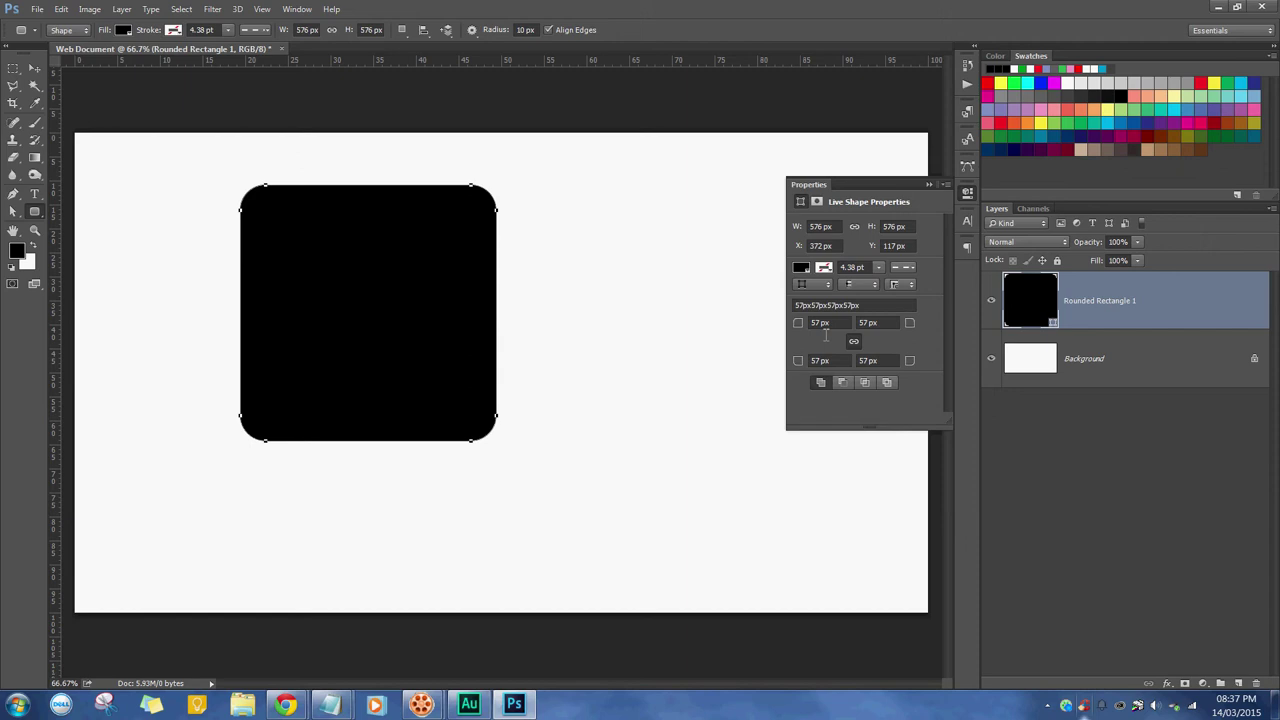
{"action": "left_click", "coordinate": [801, 268]}
{"action": "left_click", "coordinate": [803, 351]}
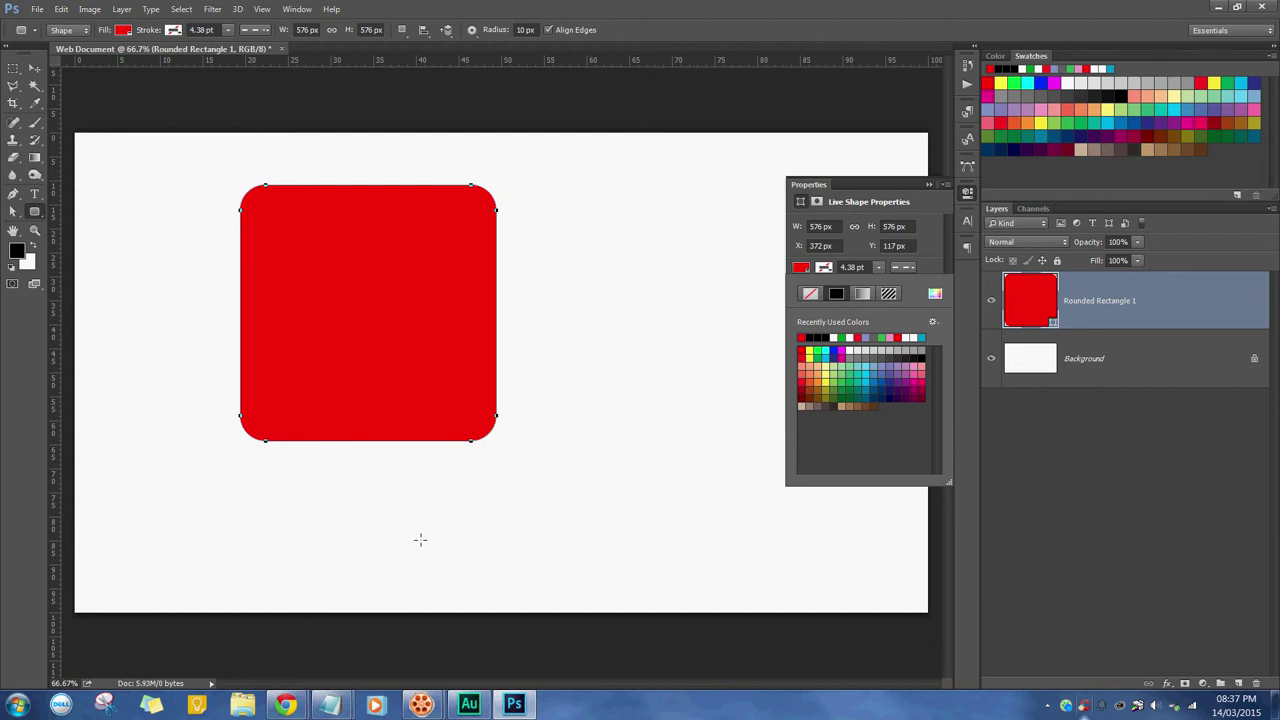
- Add a new layer and choose the triangle from the loaded Shapes set in the Custom Shape tool
{"action": "left_click", "coordinate": [413, 337]}
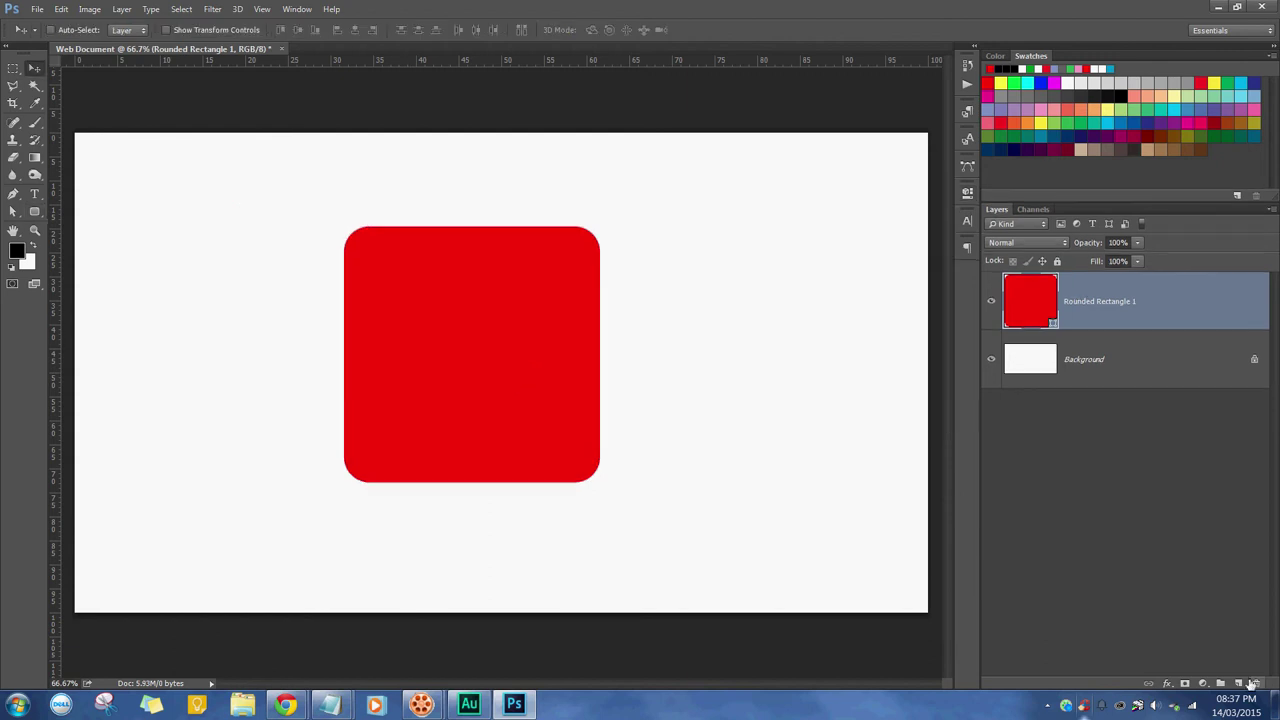
{"action": "left_click", "coordinate": [1238, 683]}
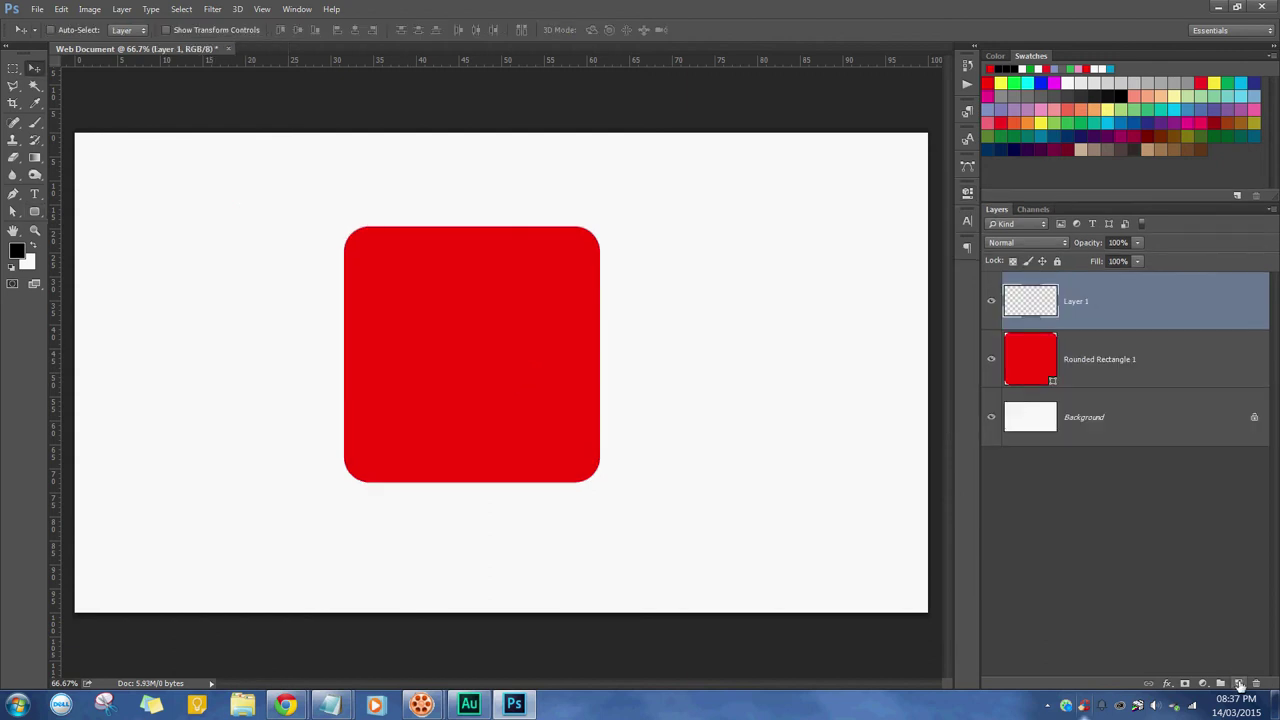
{"action": "key", "text": "u"}
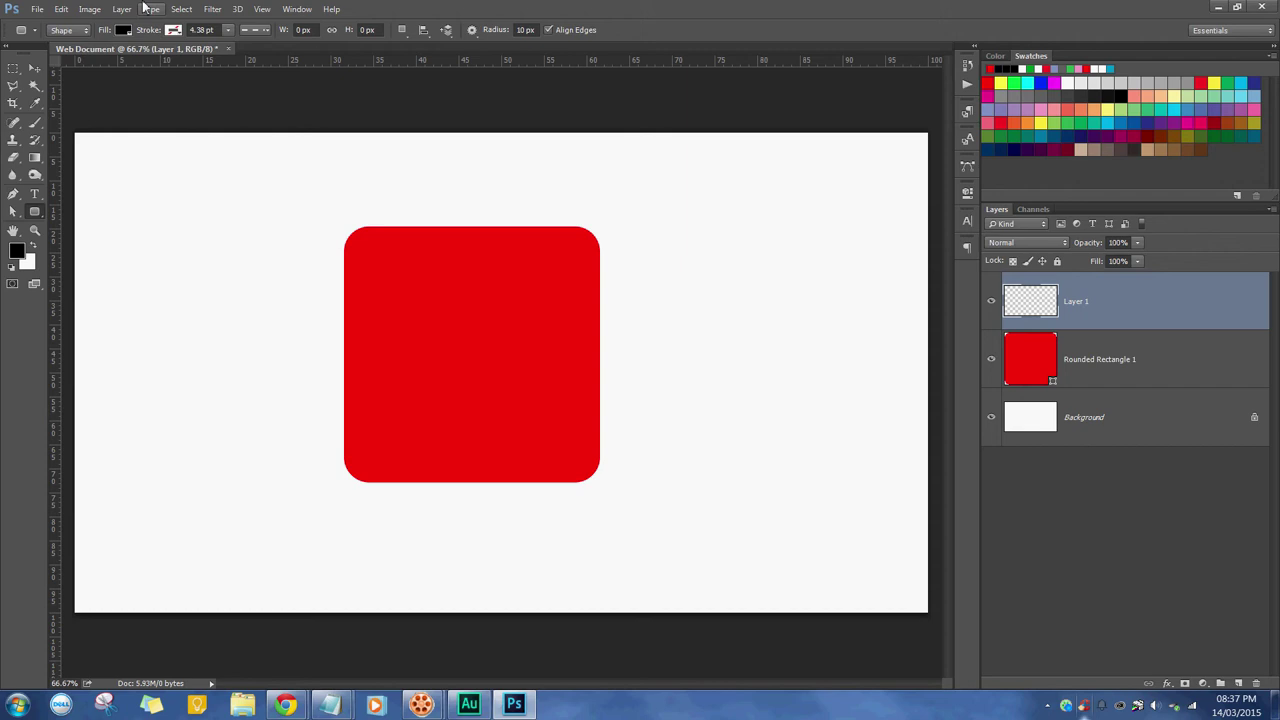
{"action": "left_click", "coordinate": [34, 211]}
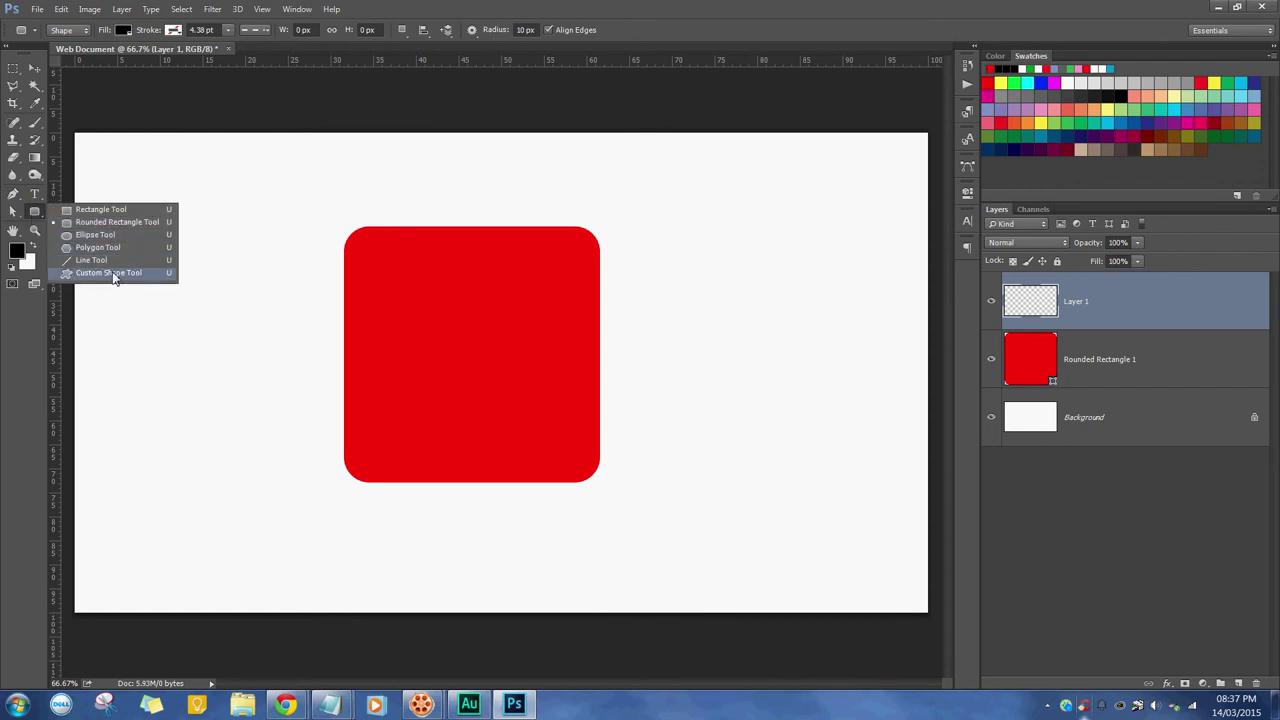
{"action": "left_click", "coordinate": [113, 272]}
{"action": "left_click", "coordinate": [531, 30]}
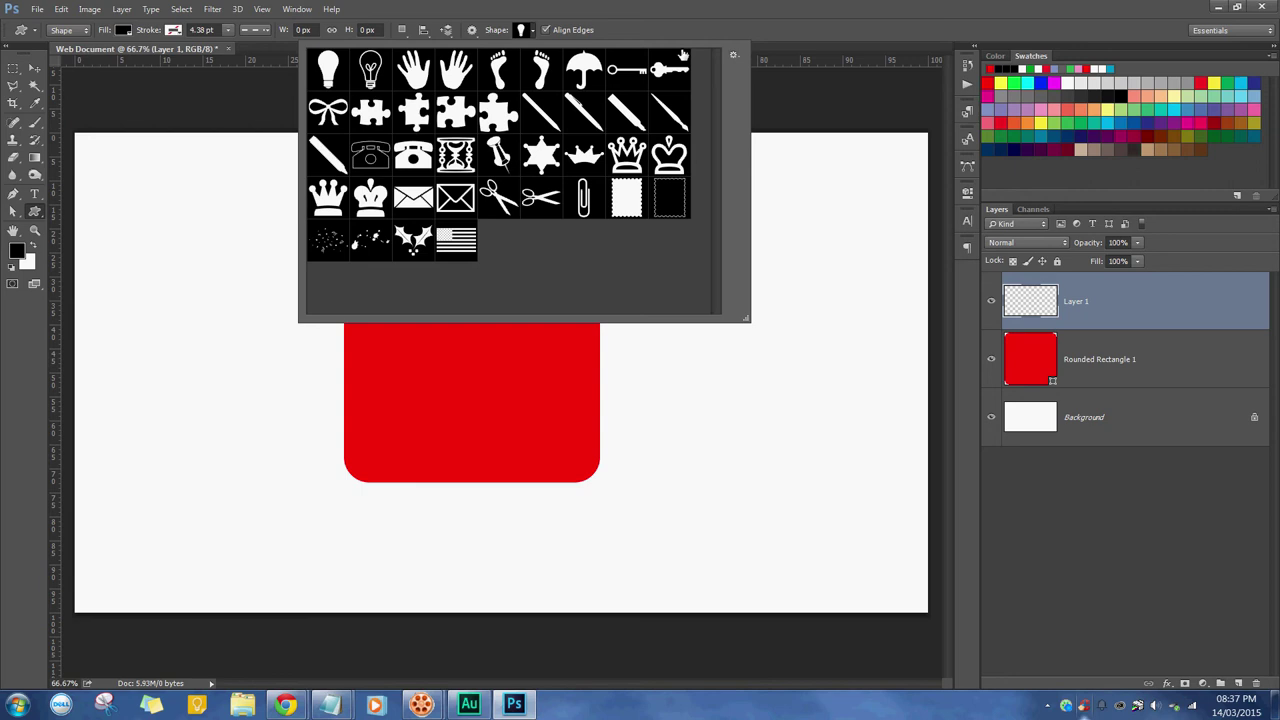
{"action": "left_click", "coordinate": [734, 54]}
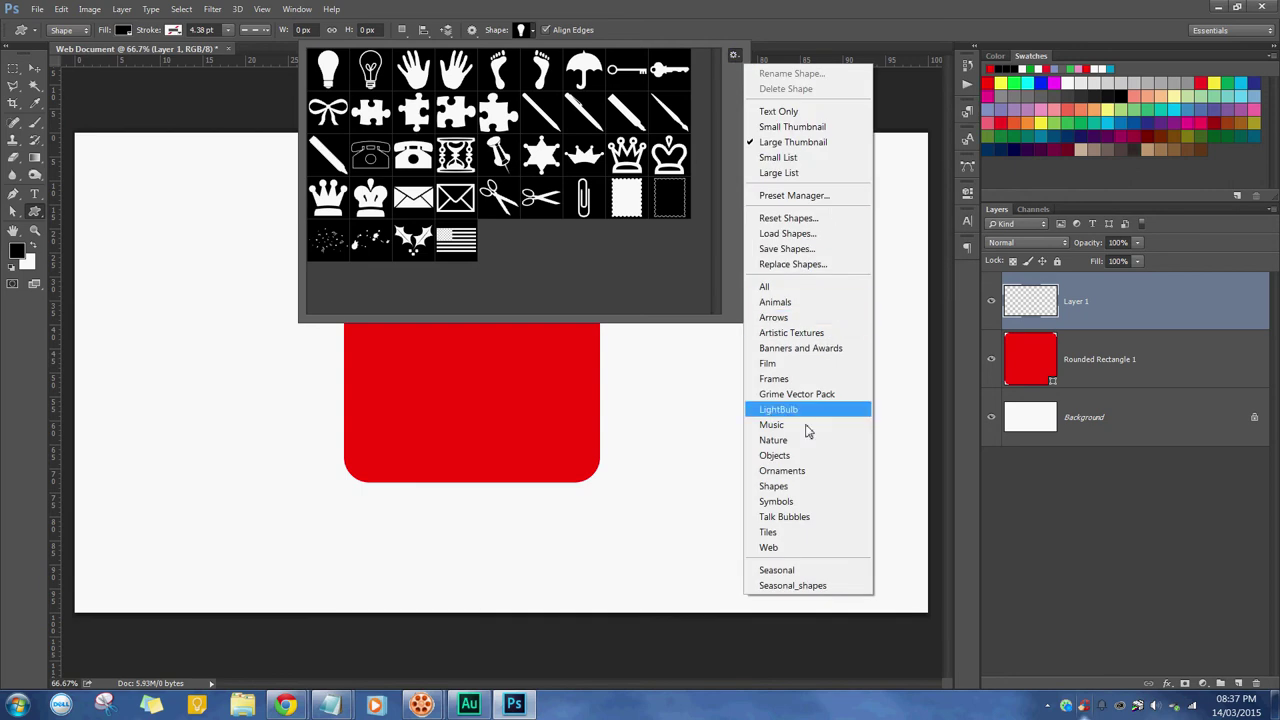
{"action": "left_click", "coordinate": [788, 487]}
{"action": "key", "text": "Return"}
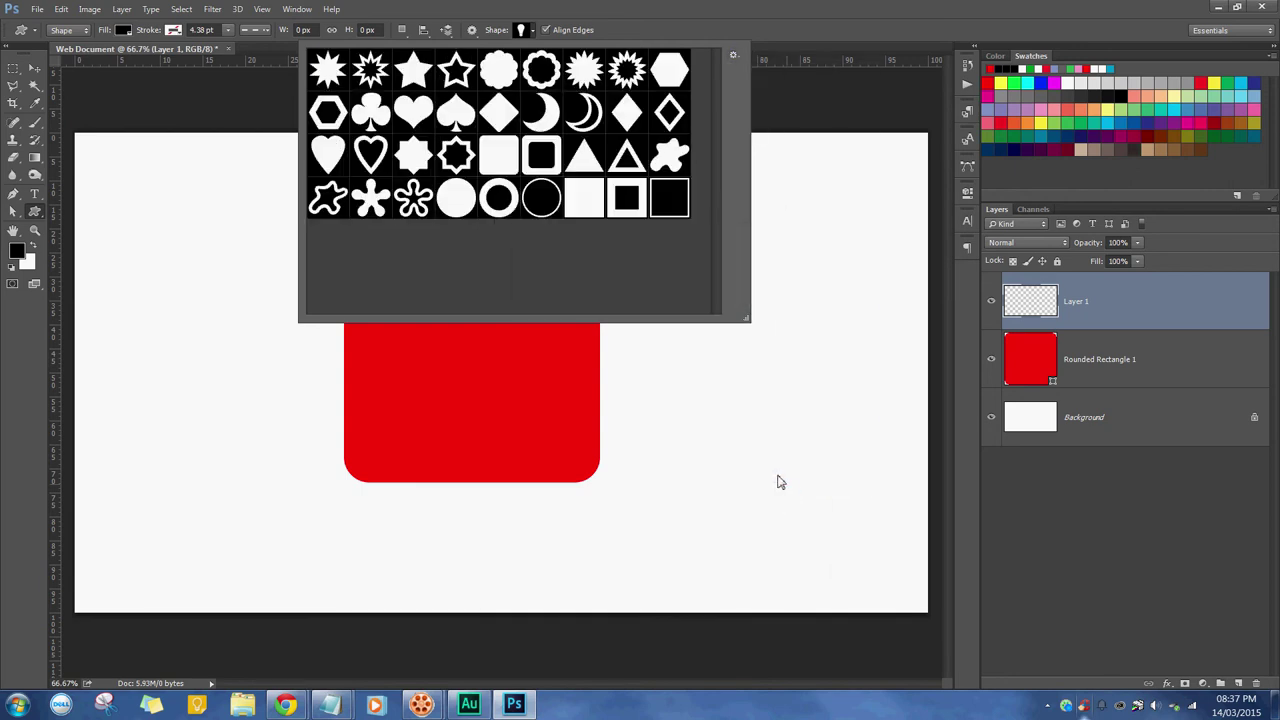
{"action": "left_click", "coordinate": [583, 158]}
{"action": "left_click", "coordinate": [527, 31]}
- Draw a white triangle, rotate it to point right, and centre it on the square
{"action": "key", "text": "x"}
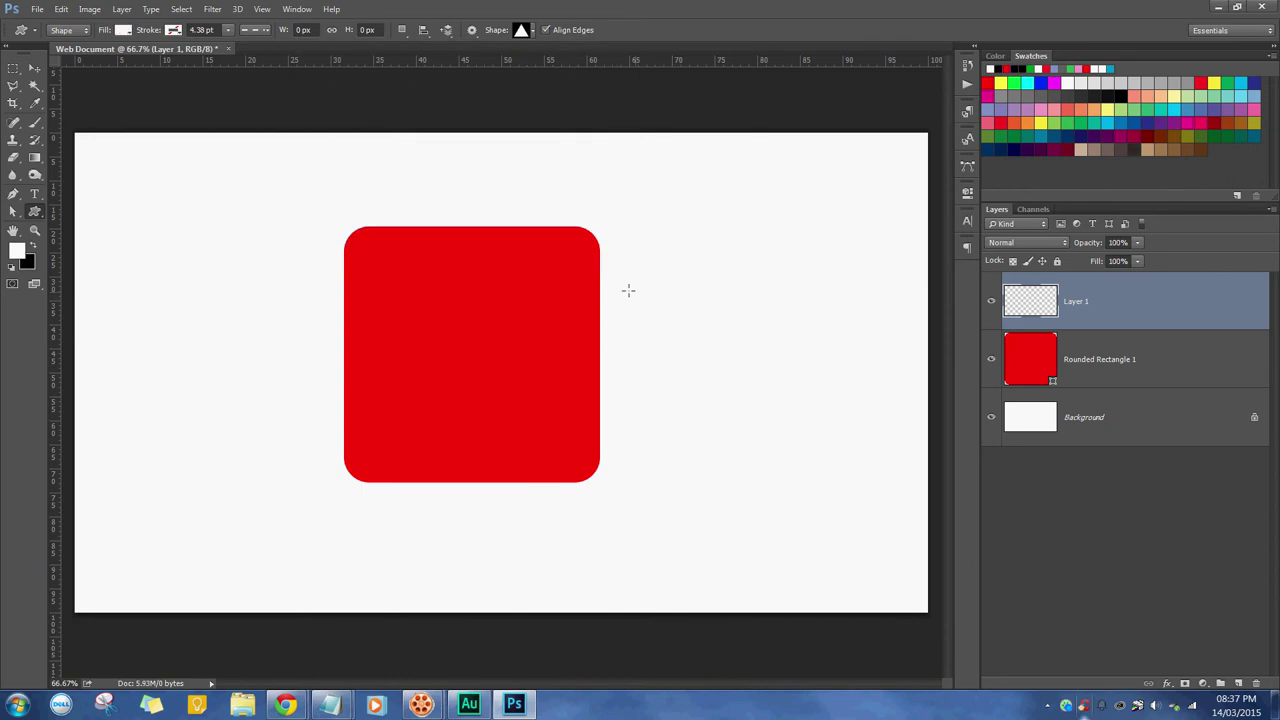
{"action": "mouse_move", "coordinate": [620, 283]}
{"action": "left_mouse_down"}
{"action": "mouse_move", "coordinate": [794, 420]}
{"action": "mouse_move", "coordinate": [580, 346]}
{"action": "mouse_move", "coordinate": [491, 379]}
{"action": "left_mouse_up"}
{"action": "key", "text": "v"}
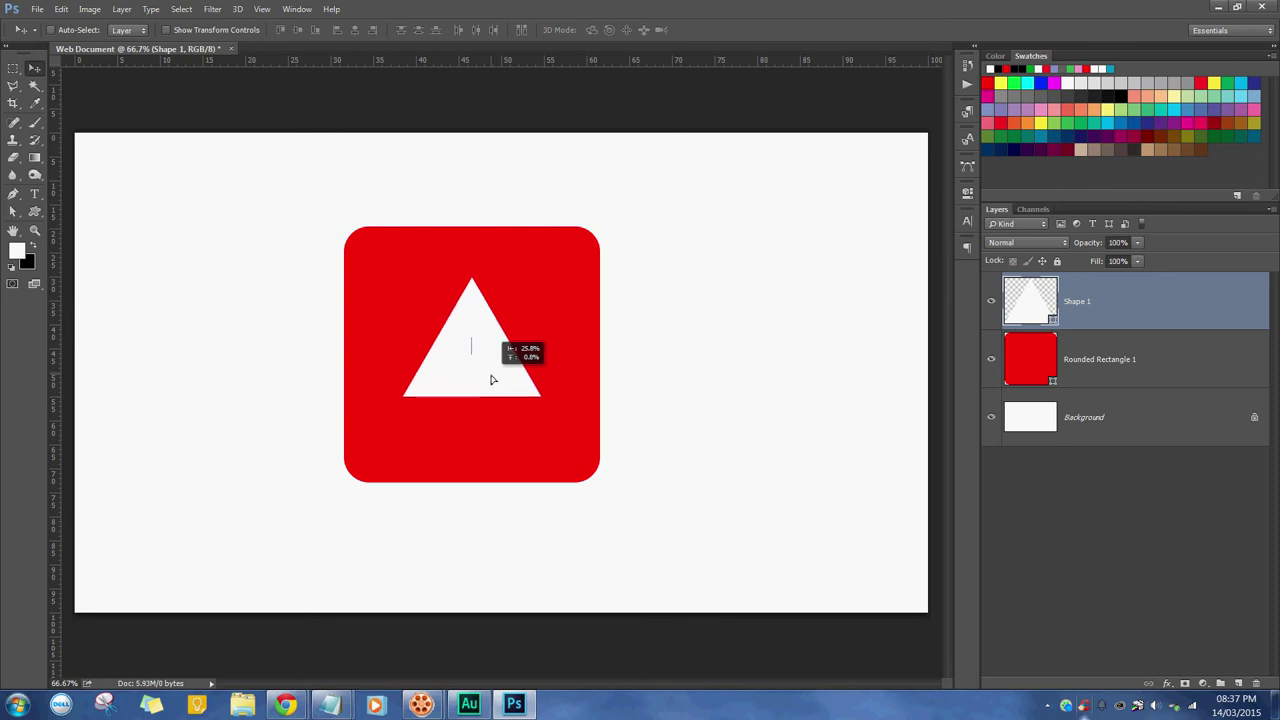
{"action": "key", "text": "ctrl+t"}
{"action": "left_click_drag", "start_coordinate": [650, 376], "coordinate": [440, 440]}
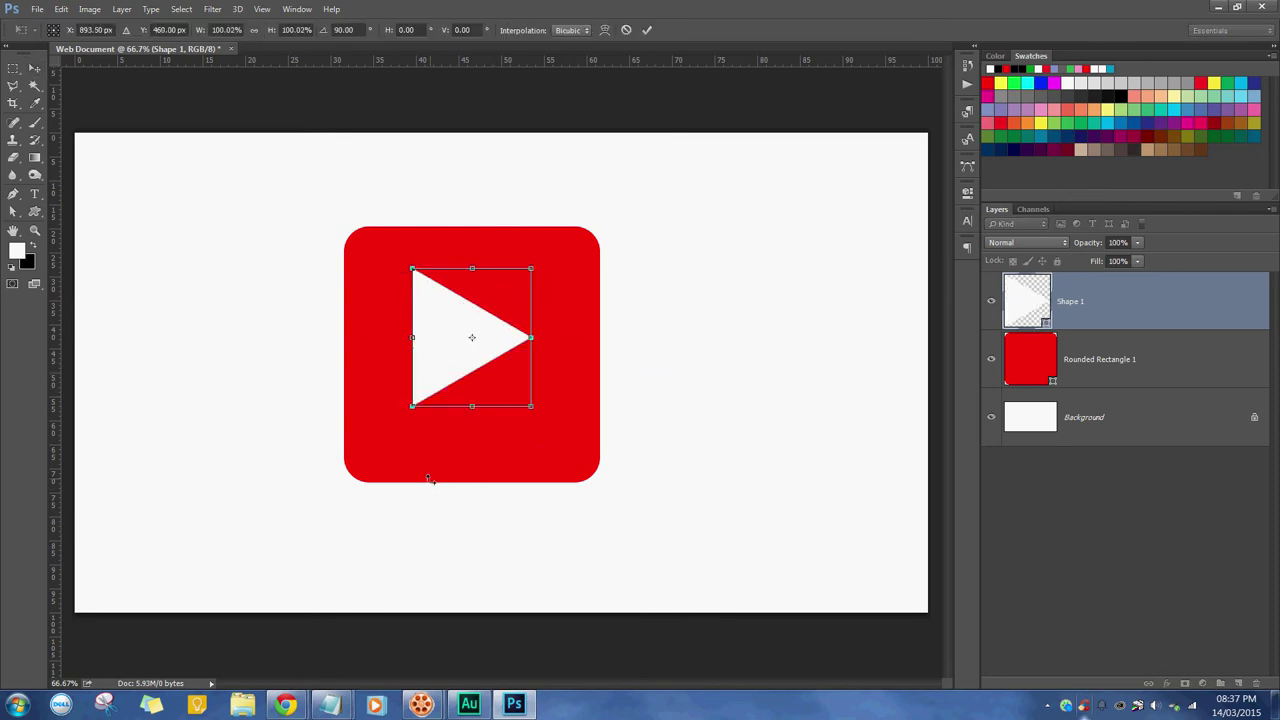
{"action": "key", "text": "Return"}
{"action": "mouse_move", "coordinate": [461, 315]}
{"action": "left_mouse_down"}
{"action": "mouse_move", "coordinate": [479, 337]}
{"action": "mouse_move", "coordinate": [465, 338]}
{"action": "left_mouse_up"}
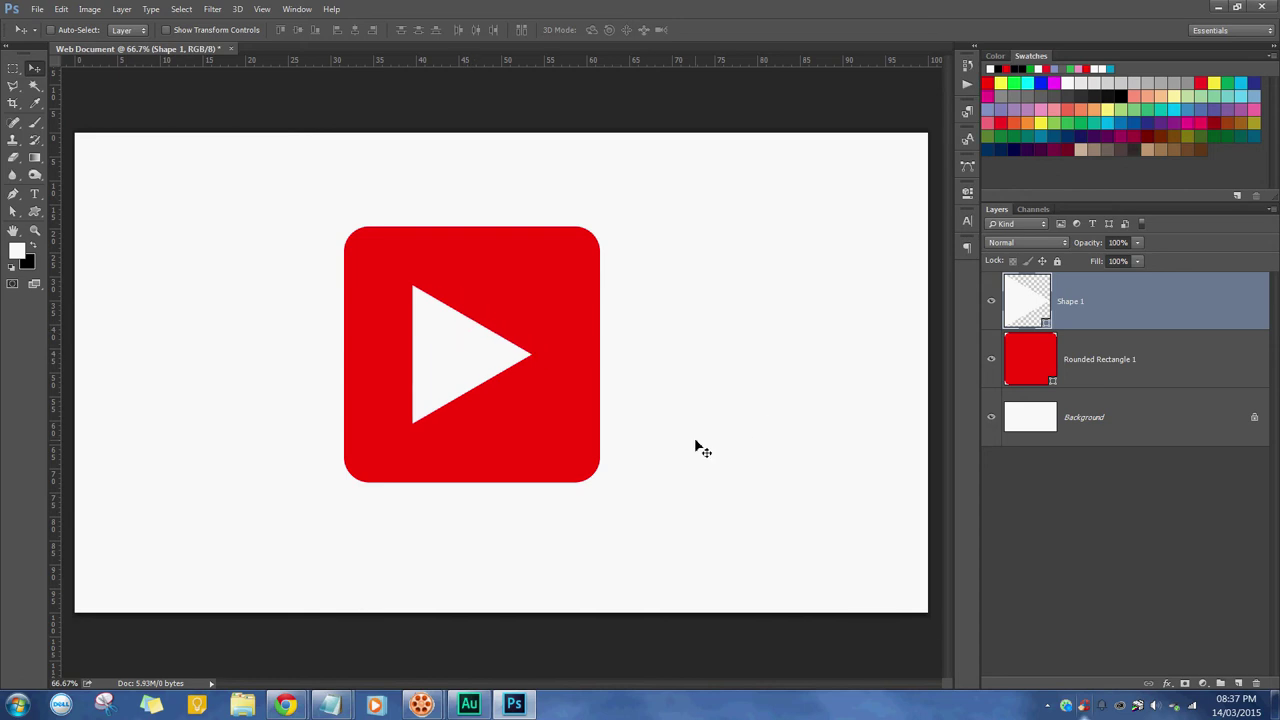
- Add a new layer above Rounded Rectangle 1 and clip it to the red square
{"action": "left_click", "coordinate": [1124, 382]}
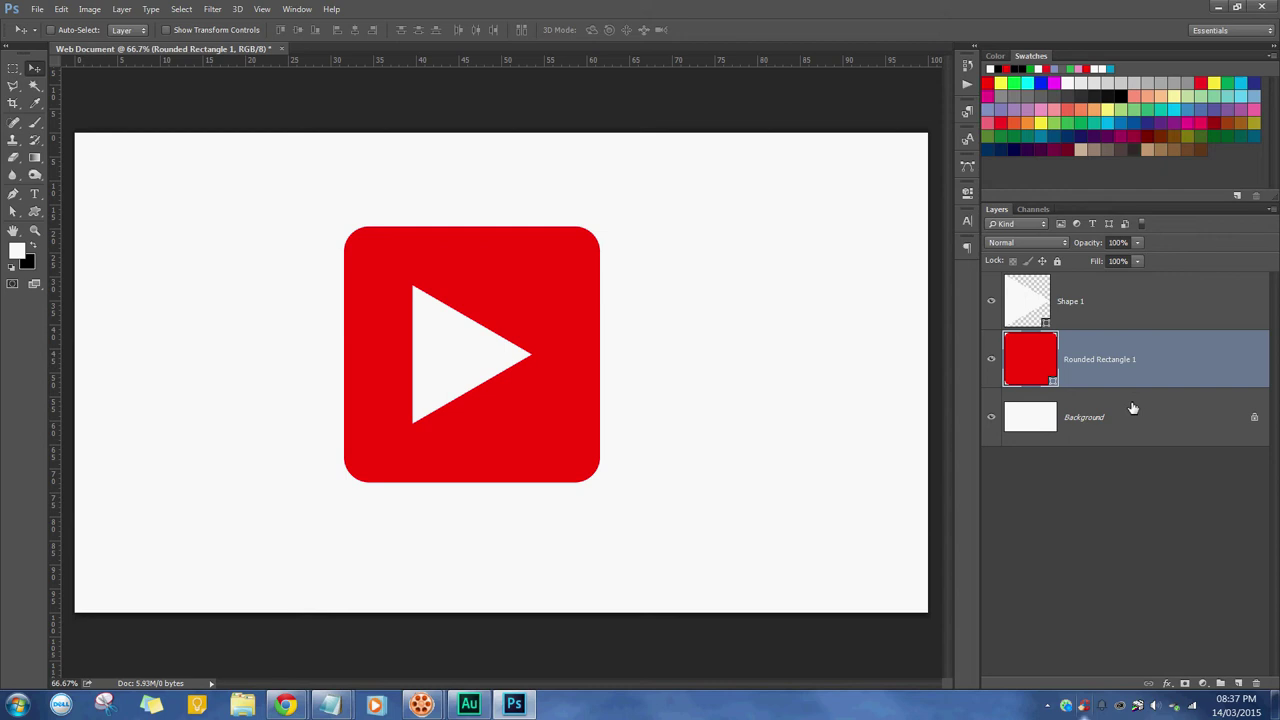
{"action": "left_click", "coordinate": [1237, 683]}
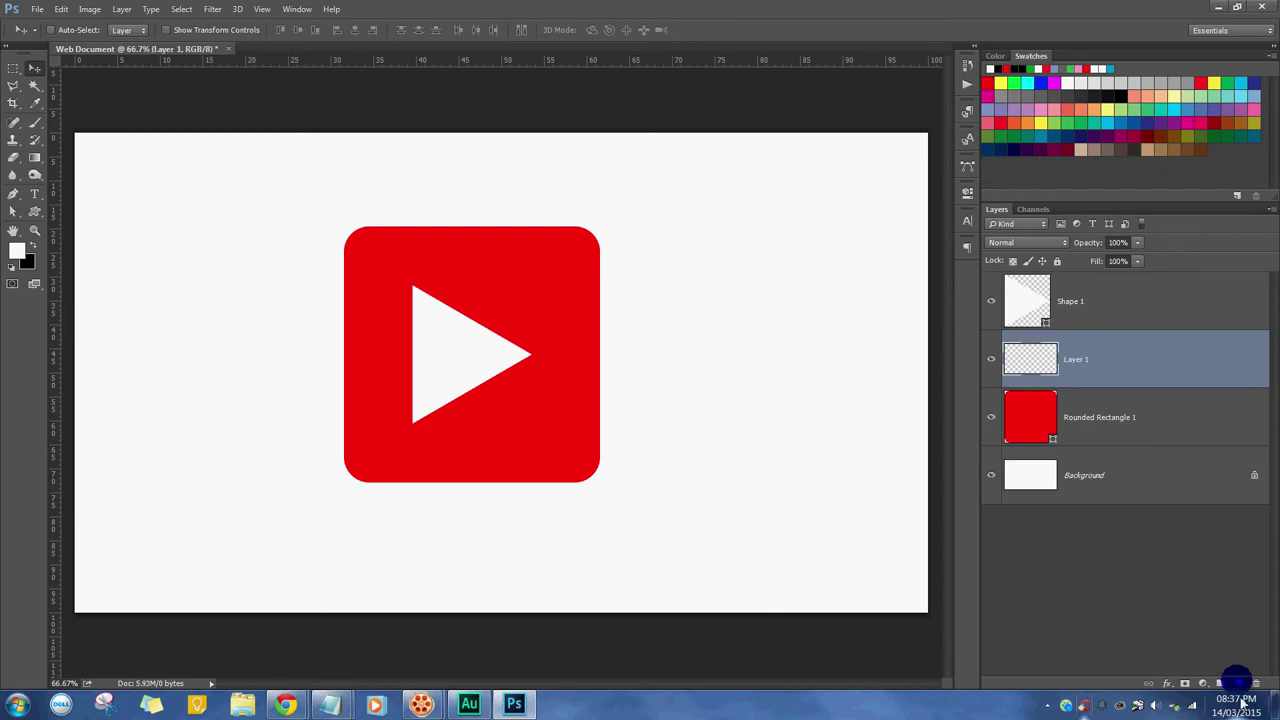
{"action": "left_click", "coordinate": [1148, 385], "text": "alt"}
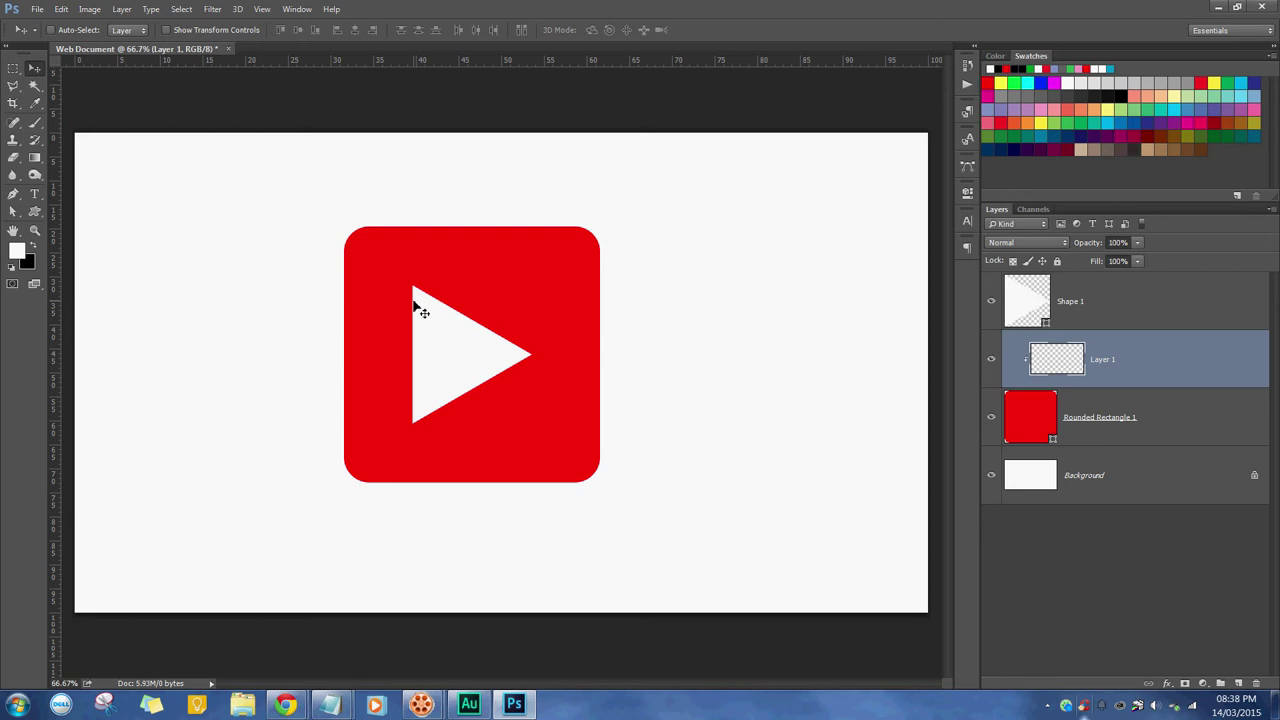
- Drag a white Foreground-to-Transparent gradient down over the top of the red square
{"action": "left_click", "coordinate": [34, 159]}
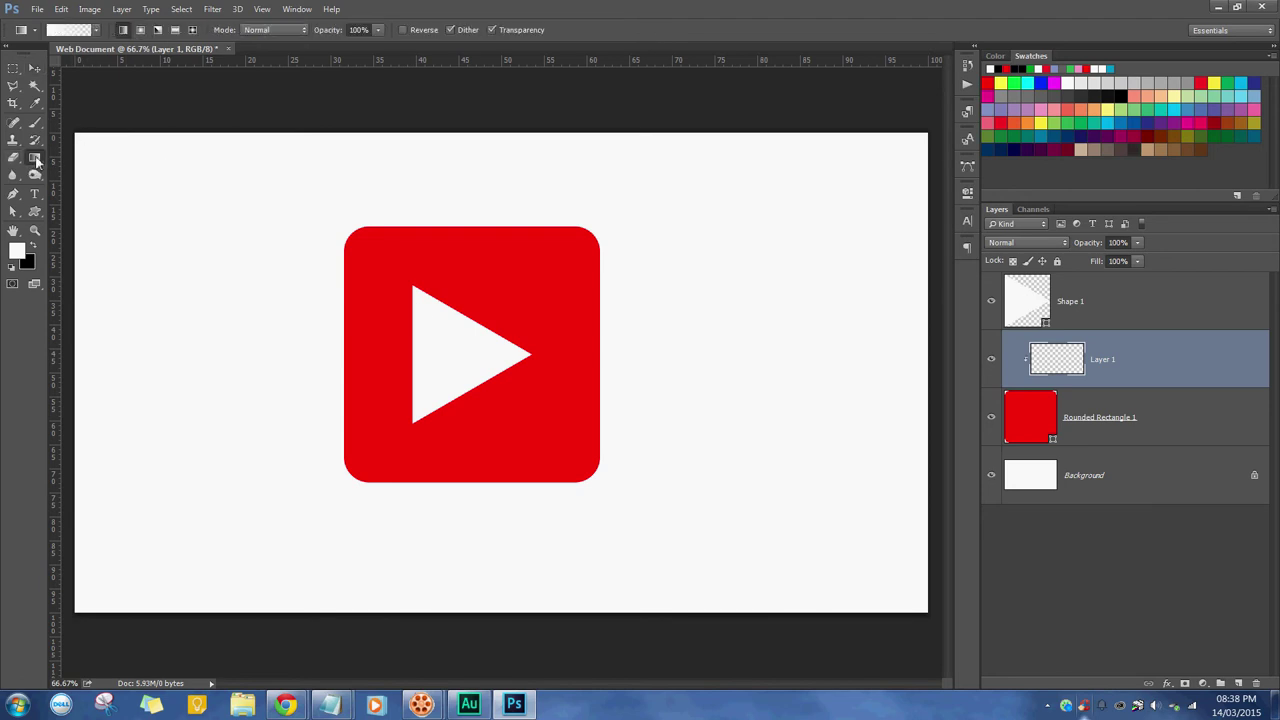
{"action": "left_click", "coordinate": [35, 159]}
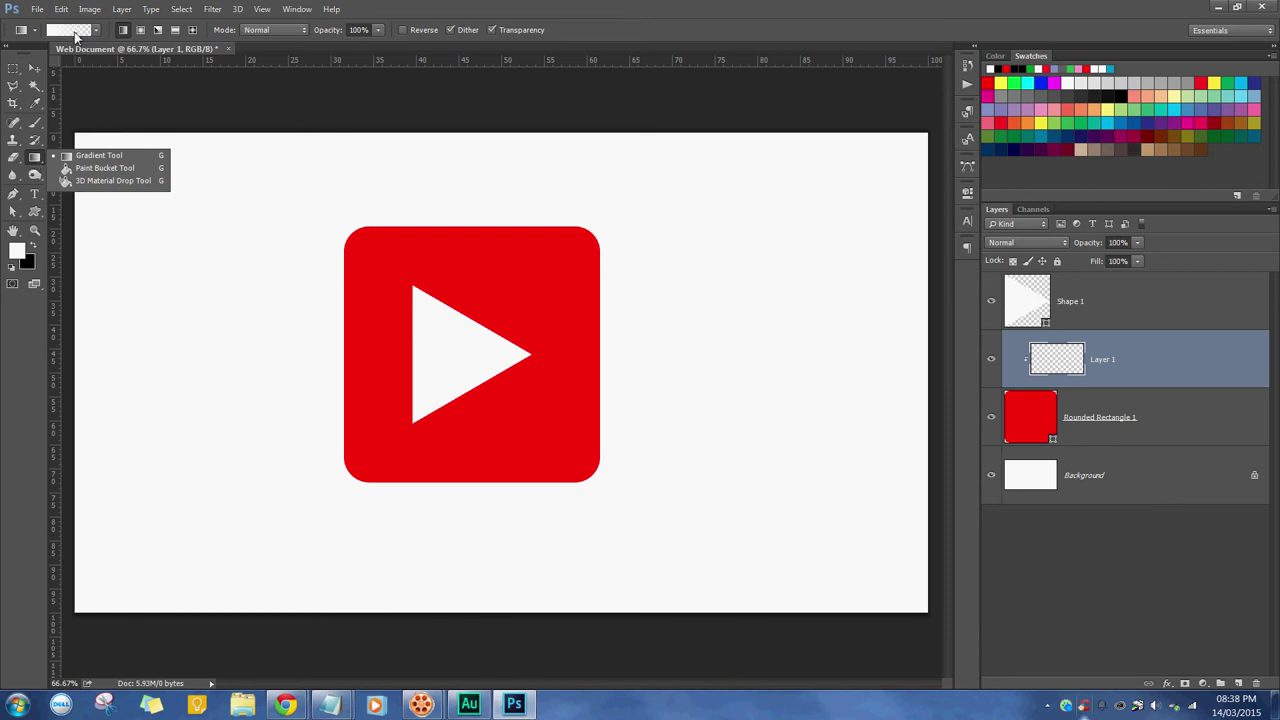
{"action": "left_click", "coordinate": [75, 33]}
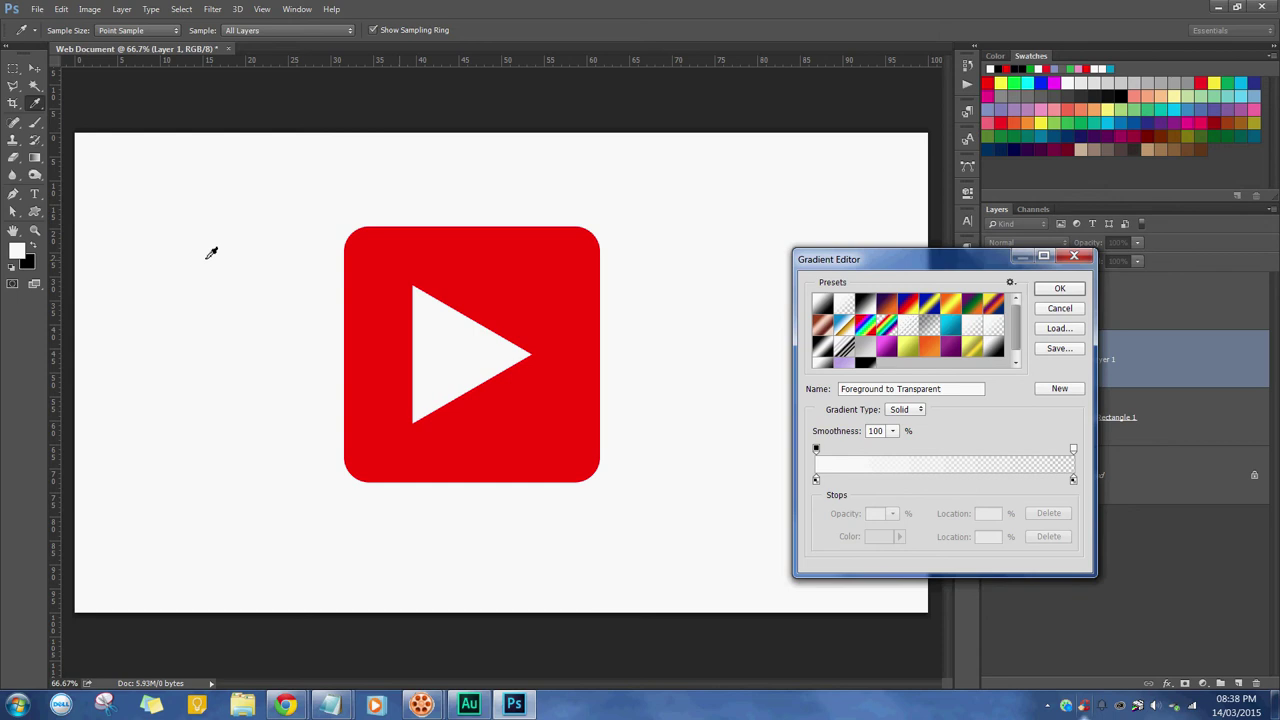
{"action": "left_click", "coordinate": [1062, 290]}
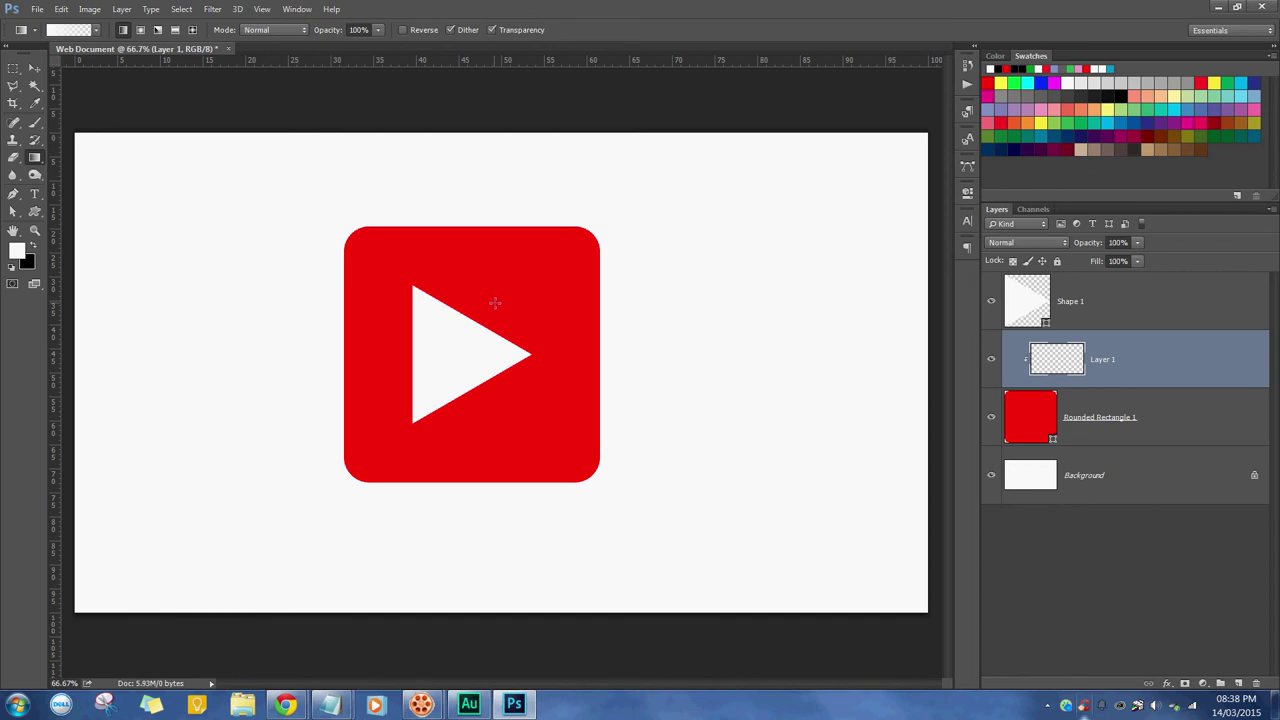
{"action": "left_click_drag", "start_coordinate": [495, 302], "coordinate": [499, 374]}
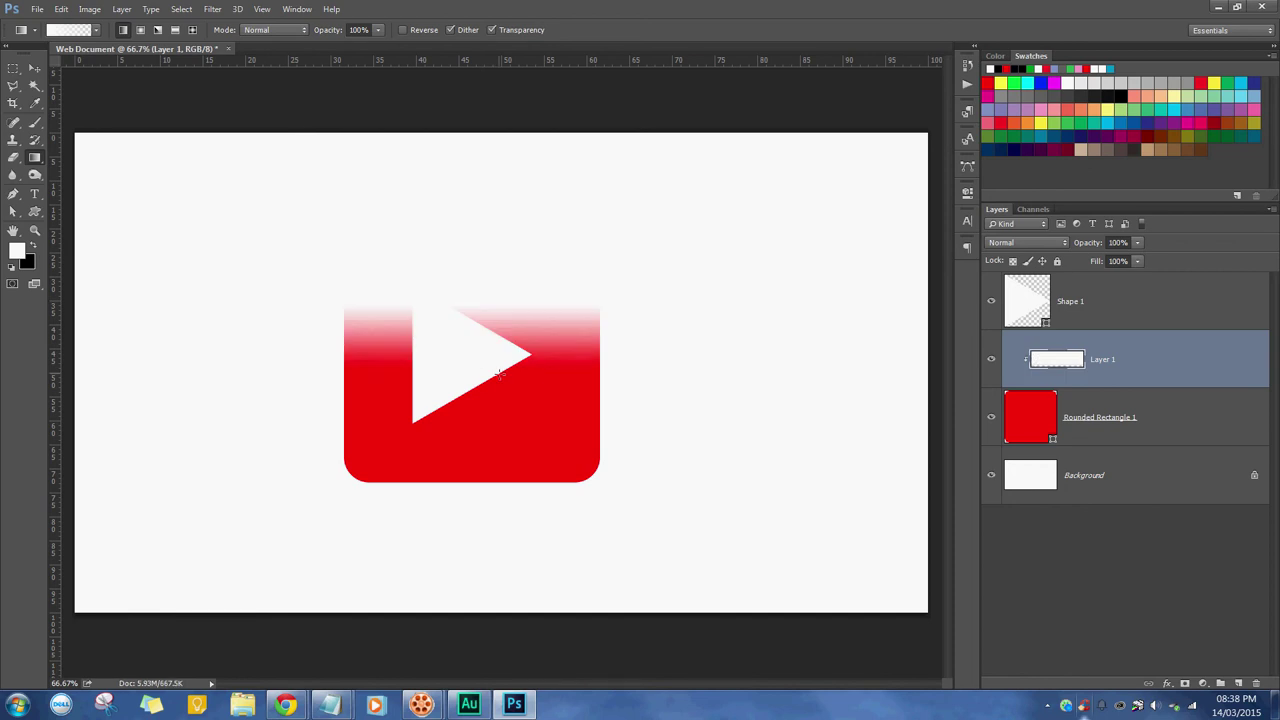
- Set the gloss layer's opacity to 40%
{"action": "key", "text": "v"}
{"action": "key", "text": "g"}
{"action": "key", "text": "v"}
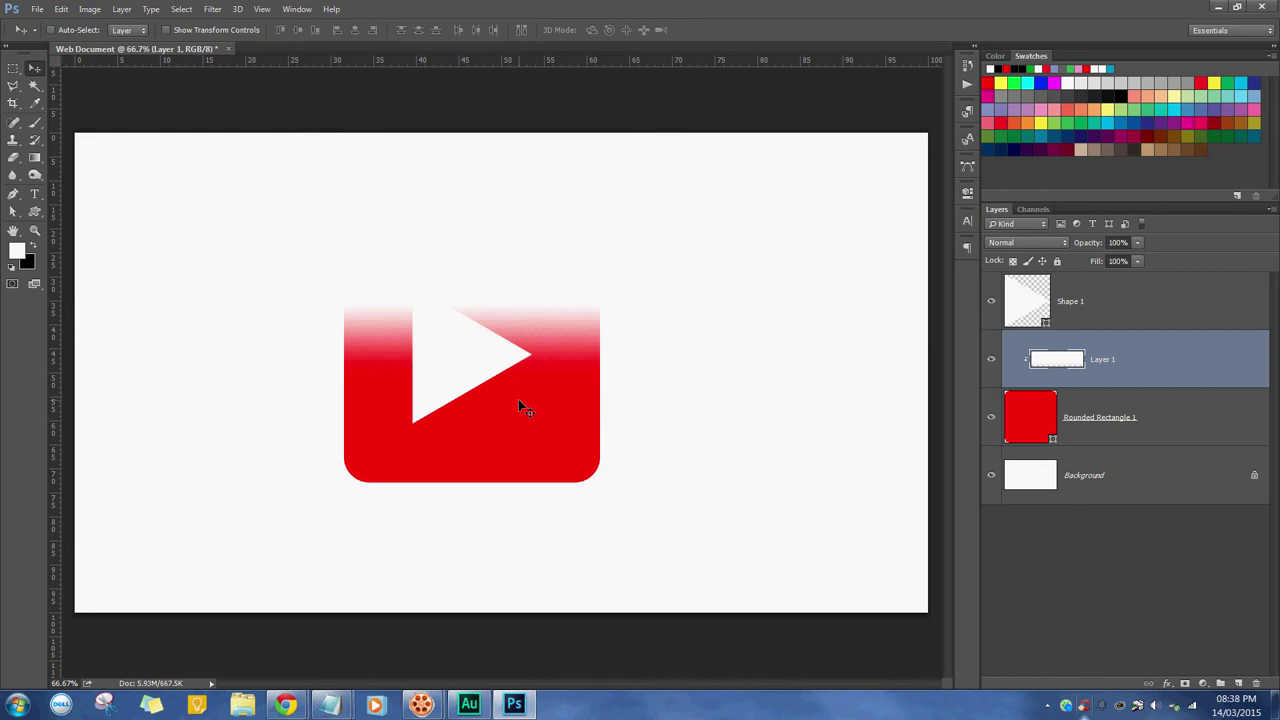
{"action": "key", "text": "3"}
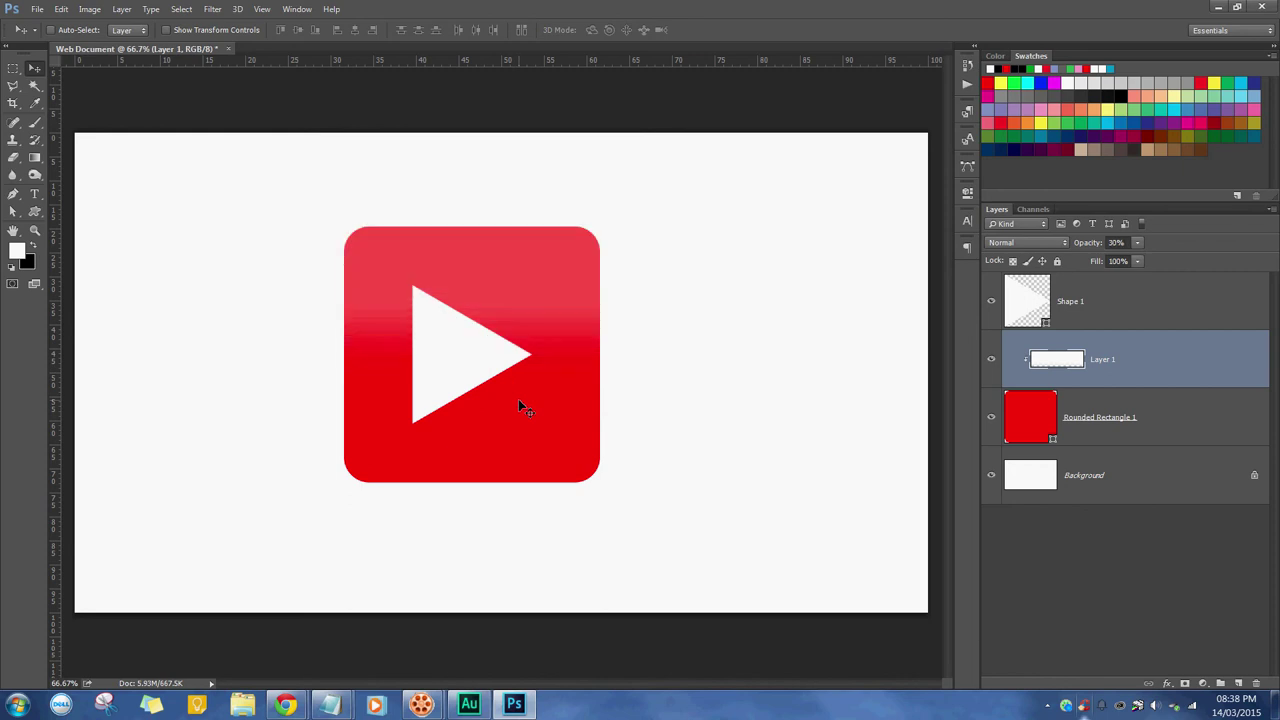
{"action": "key", "text": "4"}
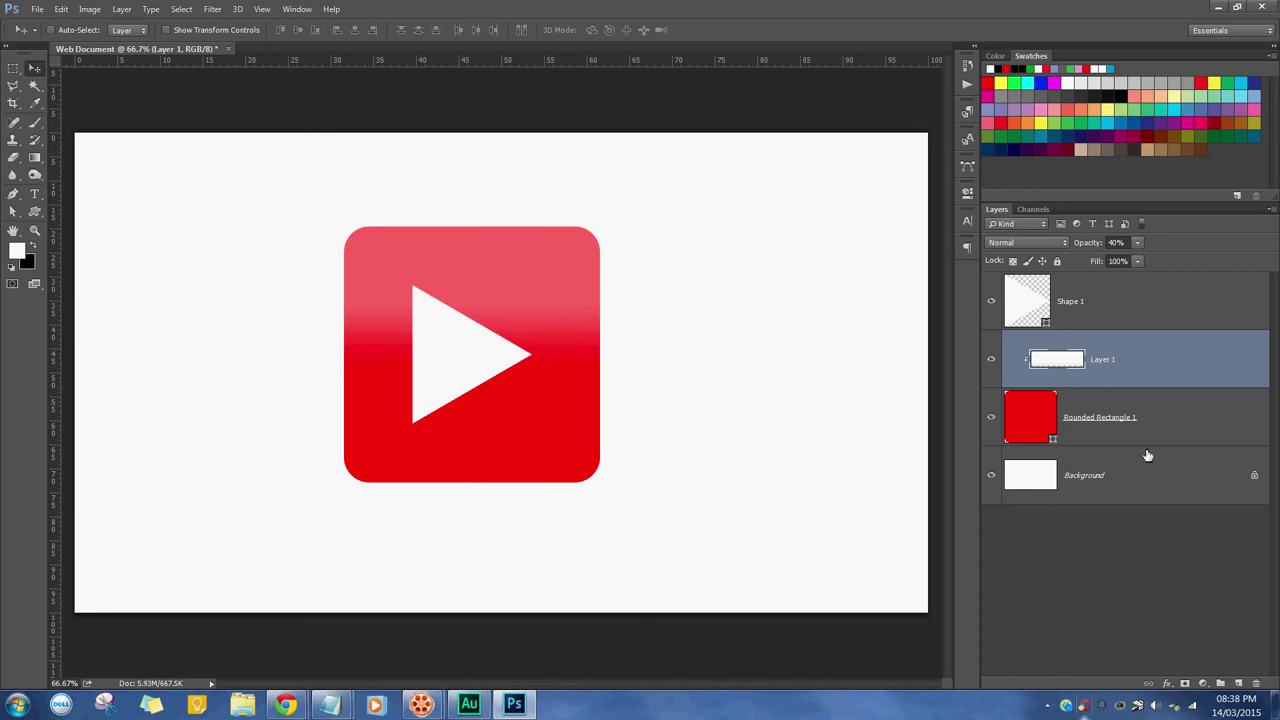
- Add a Stroke effect to Rounded Rectangle 1 and thicken it to 7 px
{"action": "left_click", "coordinate": [1182, 320]}
{"action": "left_click", "coordinate": [1158, 366]}
{"action": "left_click", "coordinate": [1150, 420]}
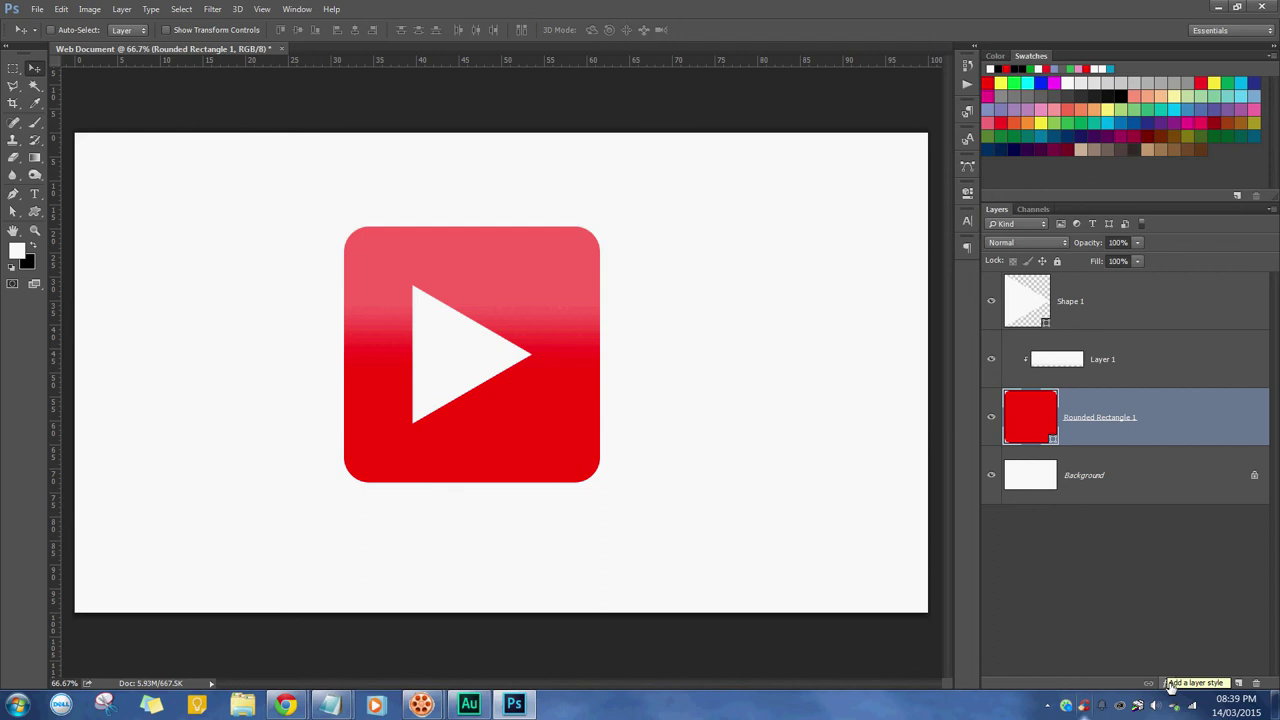
{"action": "left_click", "coordinate": [1170, 685]}
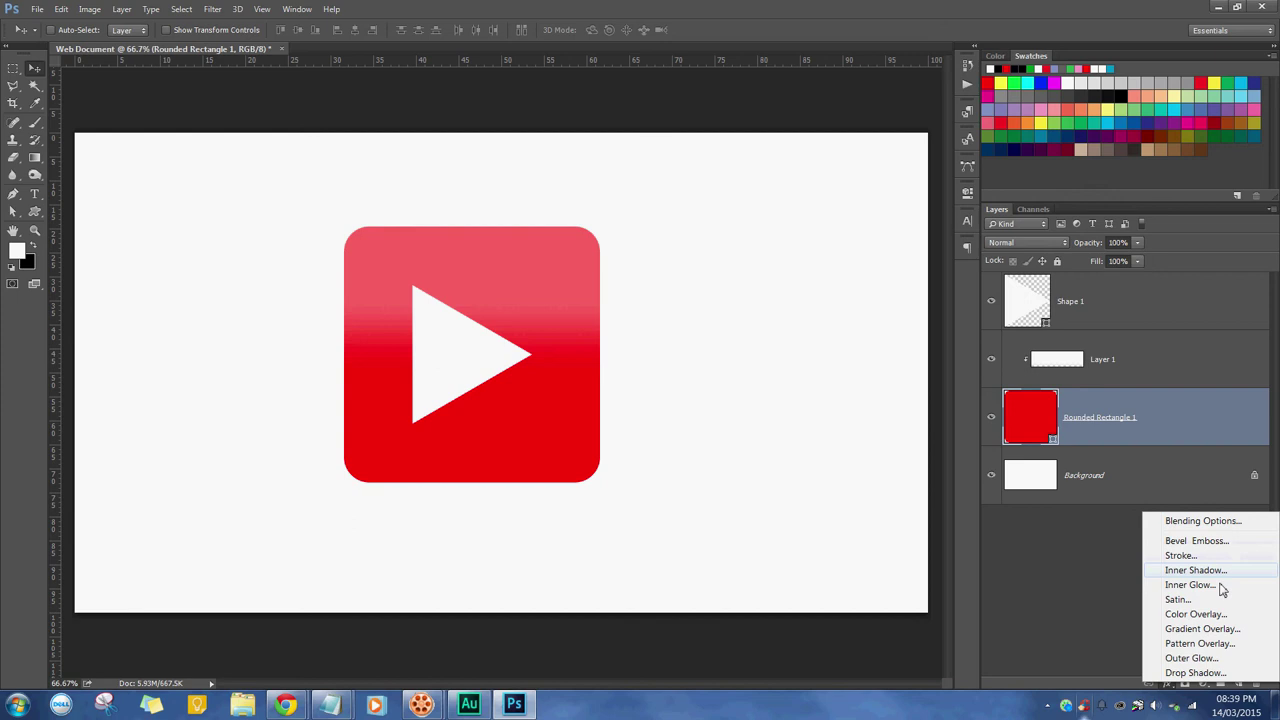
{"action": "left_click", "coordinate": [1182, 556]}
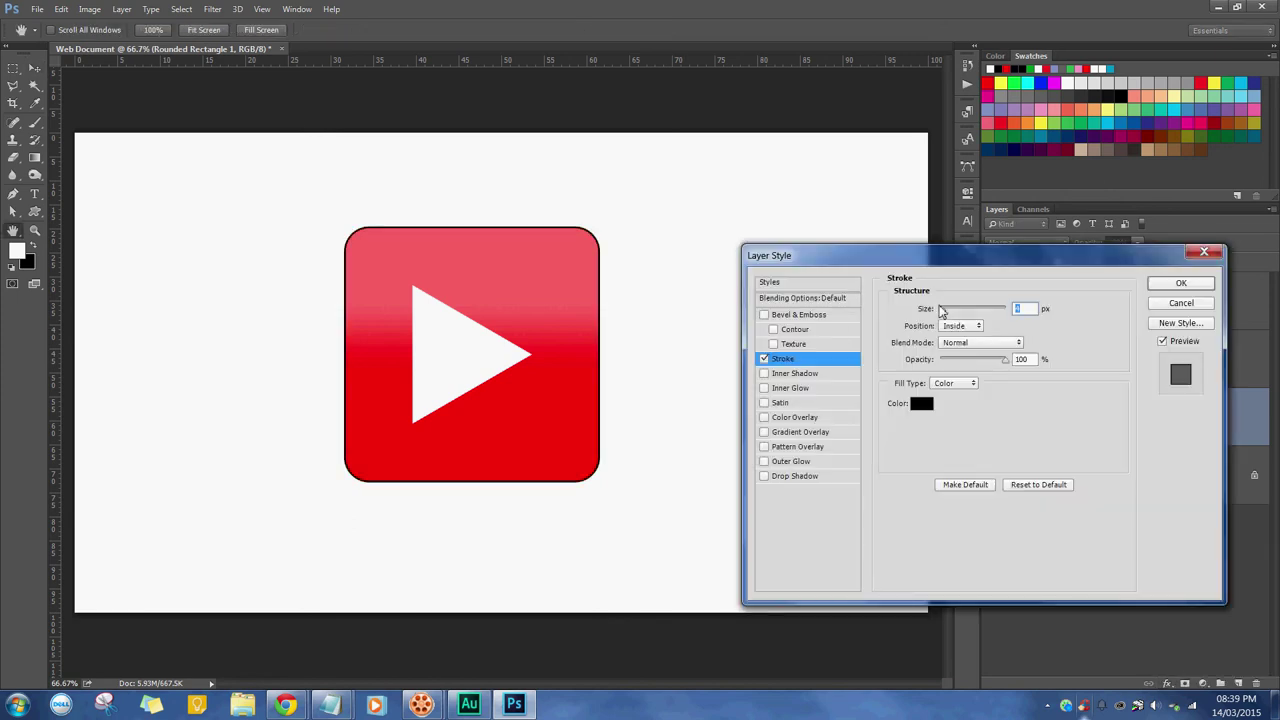
{"action": "left_click_drag", "start_coordinate": [942, 309], "coordinate": [944, 318]}
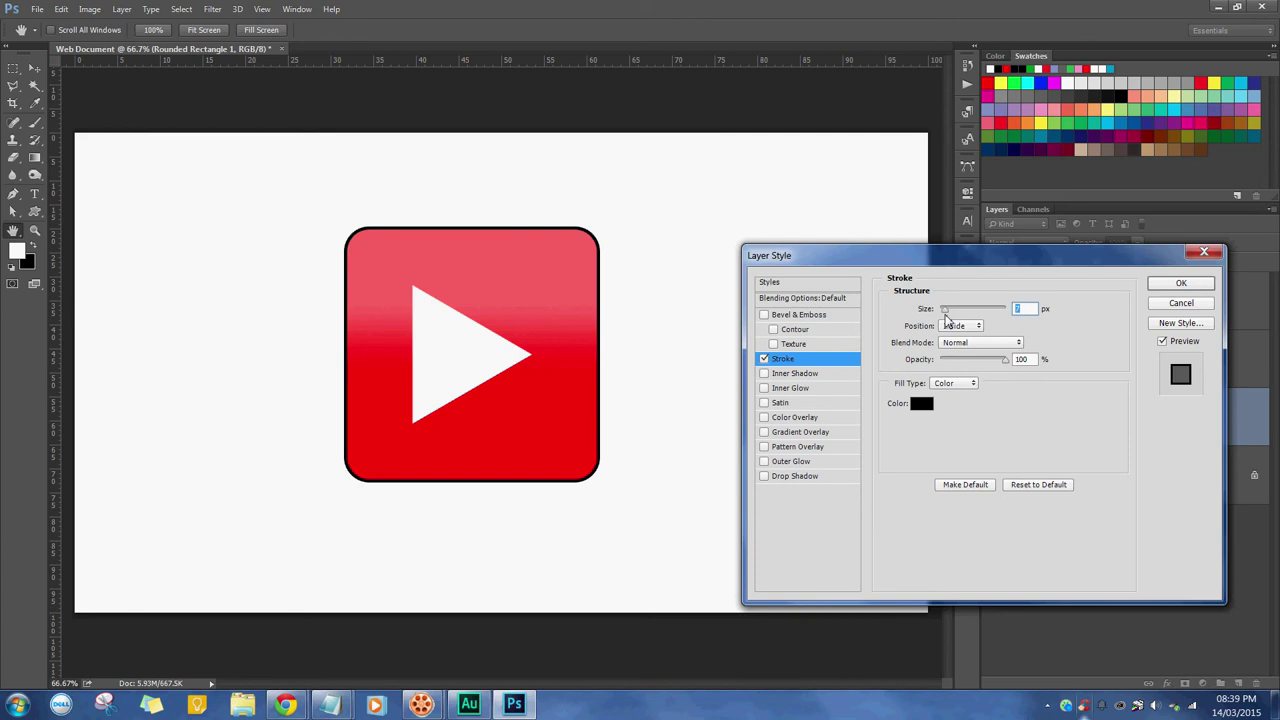
- Set the stroke colour to dark red cc0000
{"action": "left_click", "coordinate": [928, 405]}
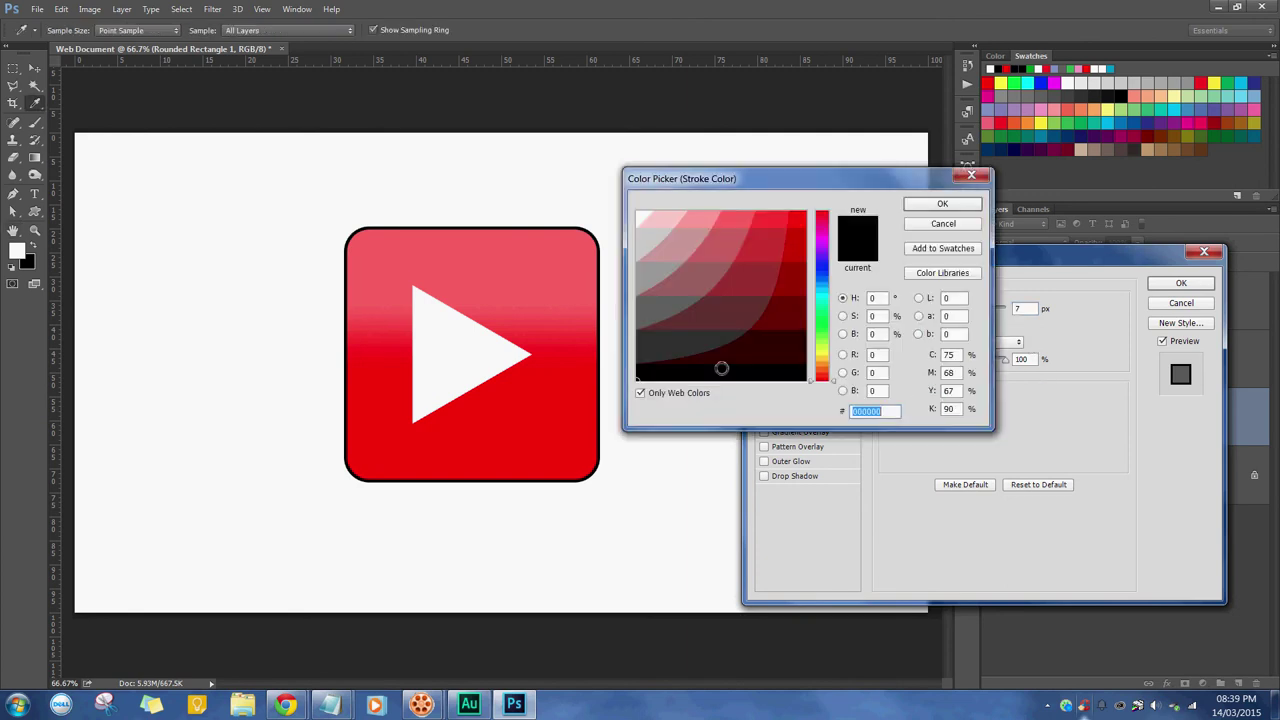
{"action": "type", "text": "ffffff"}
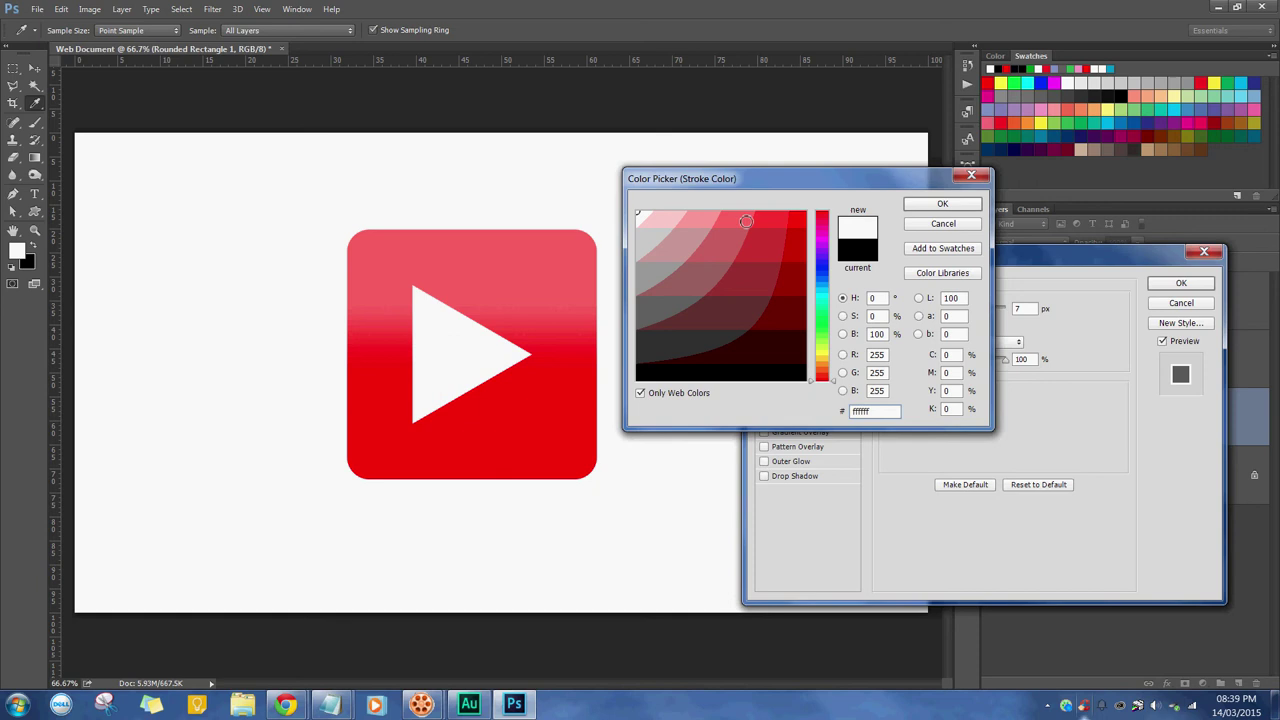
{"action": "left_click_drag", "start_coordinate": [794, 221], "coordinate": [793, 250]}
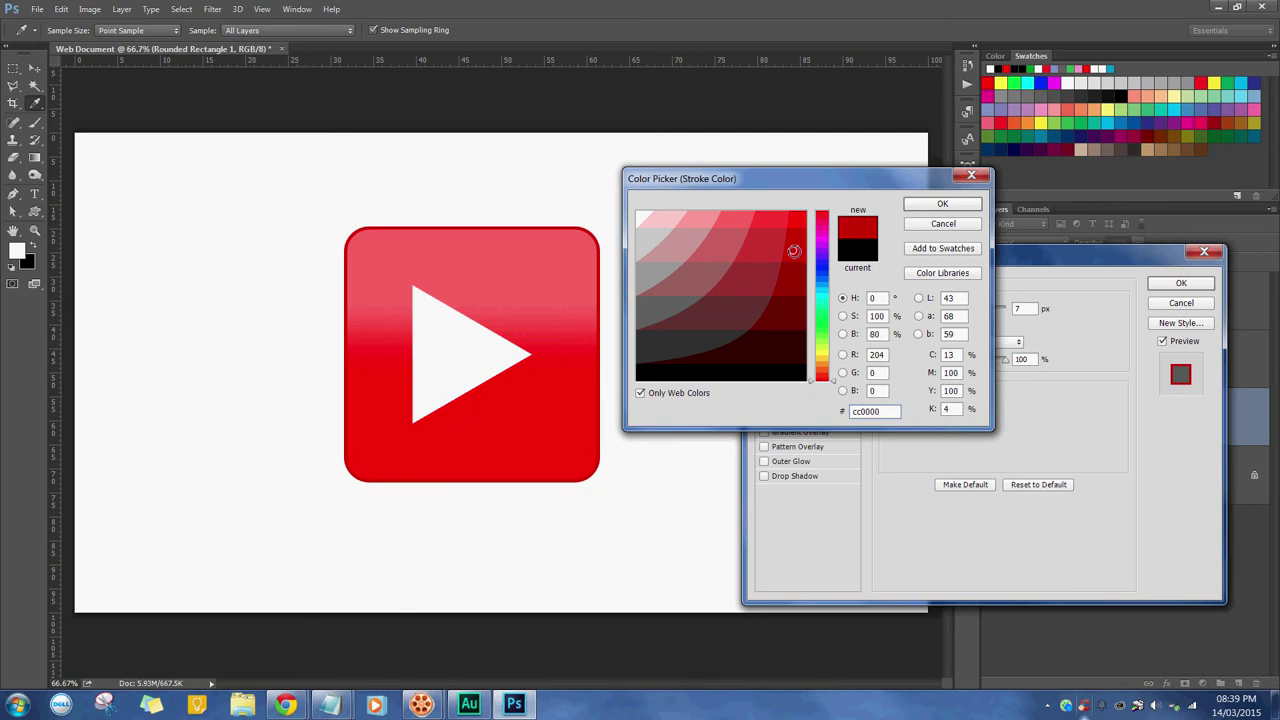
{"action": "left_click", "coordinate": [932, 205]}
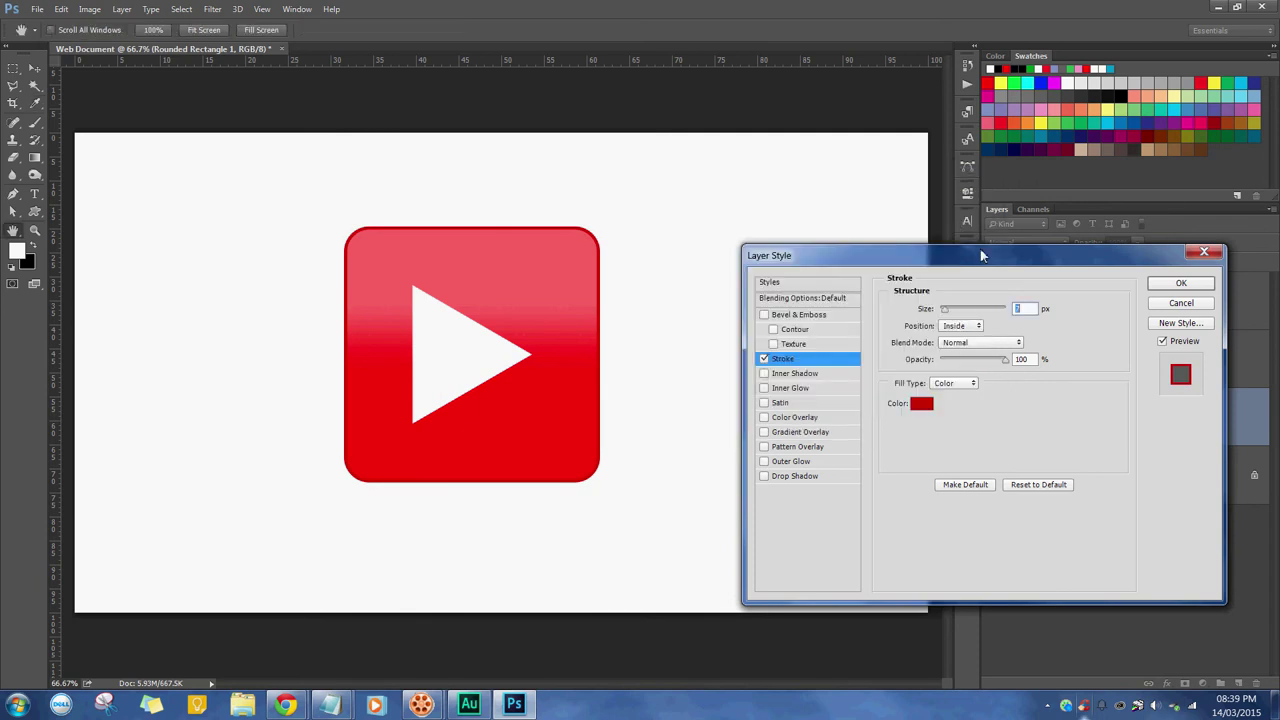
{"action": "left_click", "coordinate": [921, 406]}
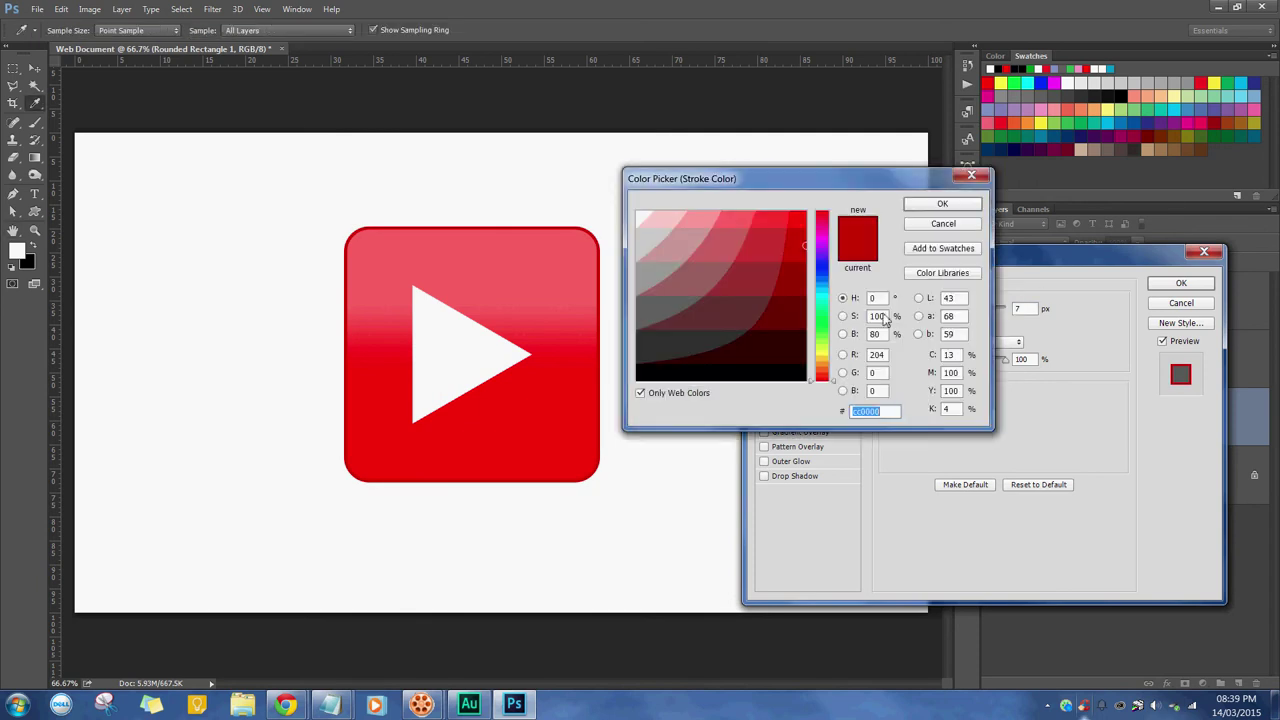
{"action": "left_click", "coordinate": [946, 225]}
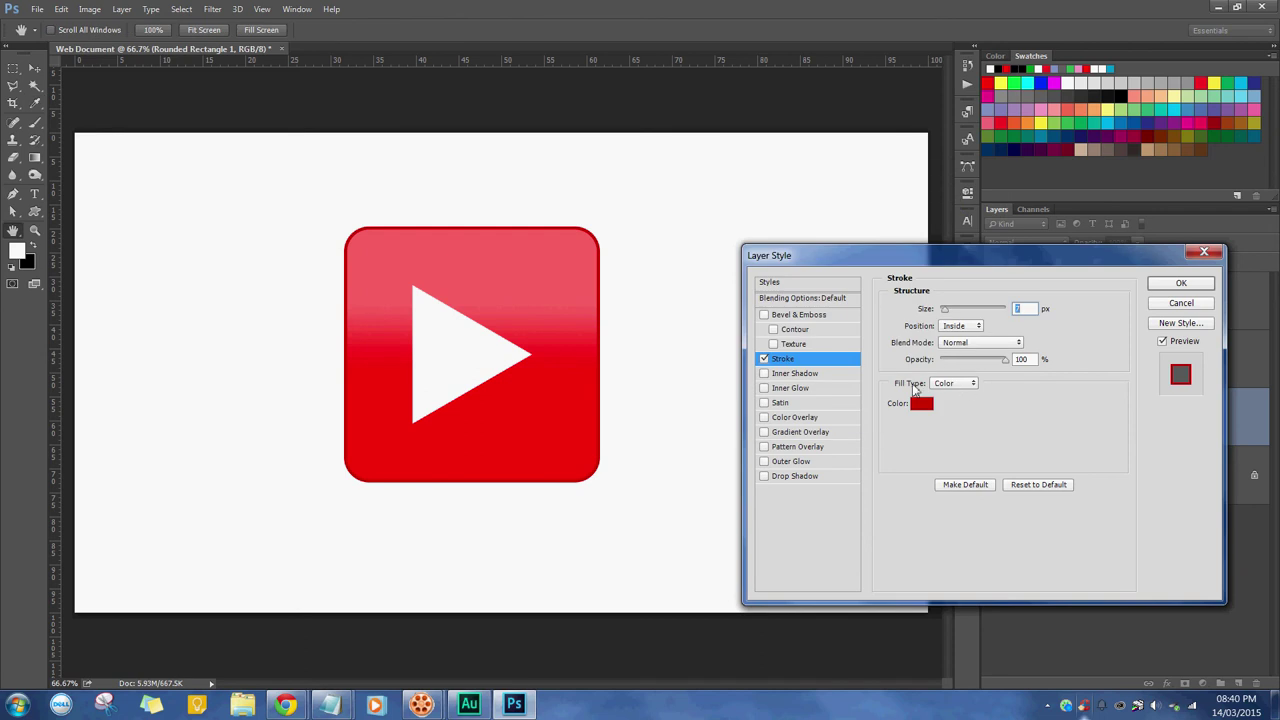
- Switch the stroke Fill Type to Gradient and set its left stop to cc0000
{"action": "left_click", "coordinate": [965, 386]}
{"action": "left_click", "coordinate": [960, 408]}
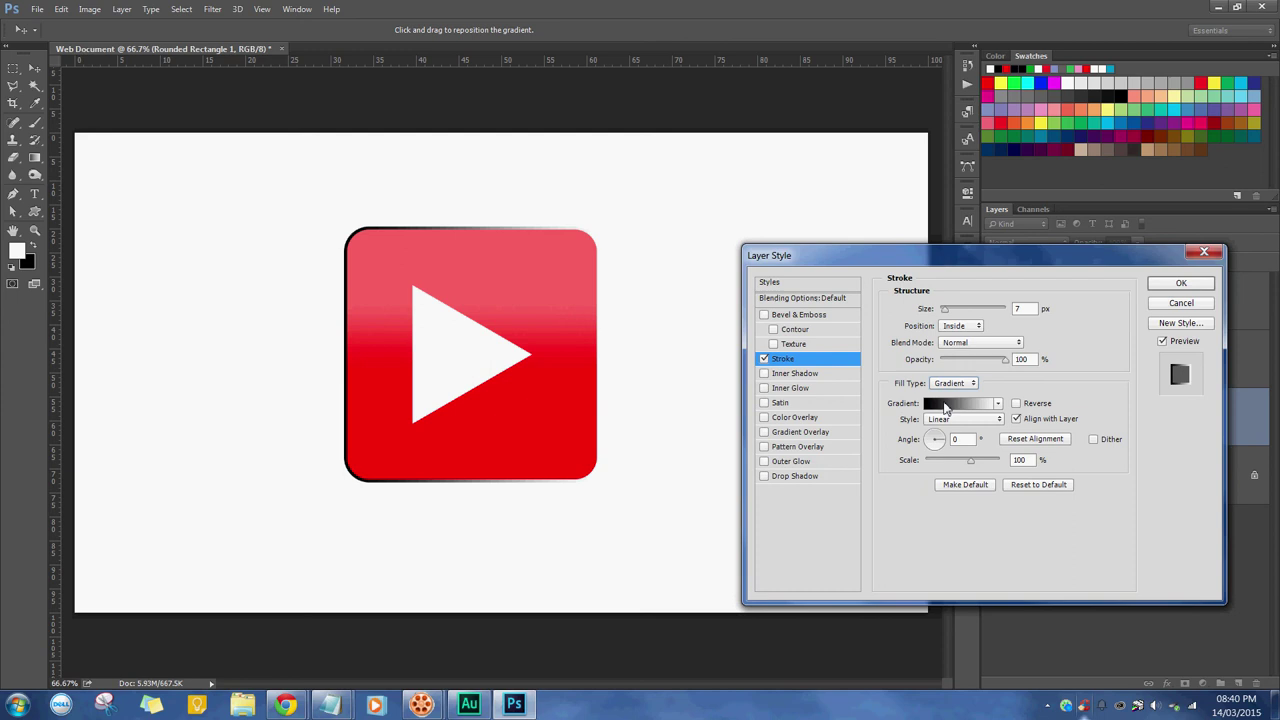
{"action": "left_click", "coordinate": [945, 410]}
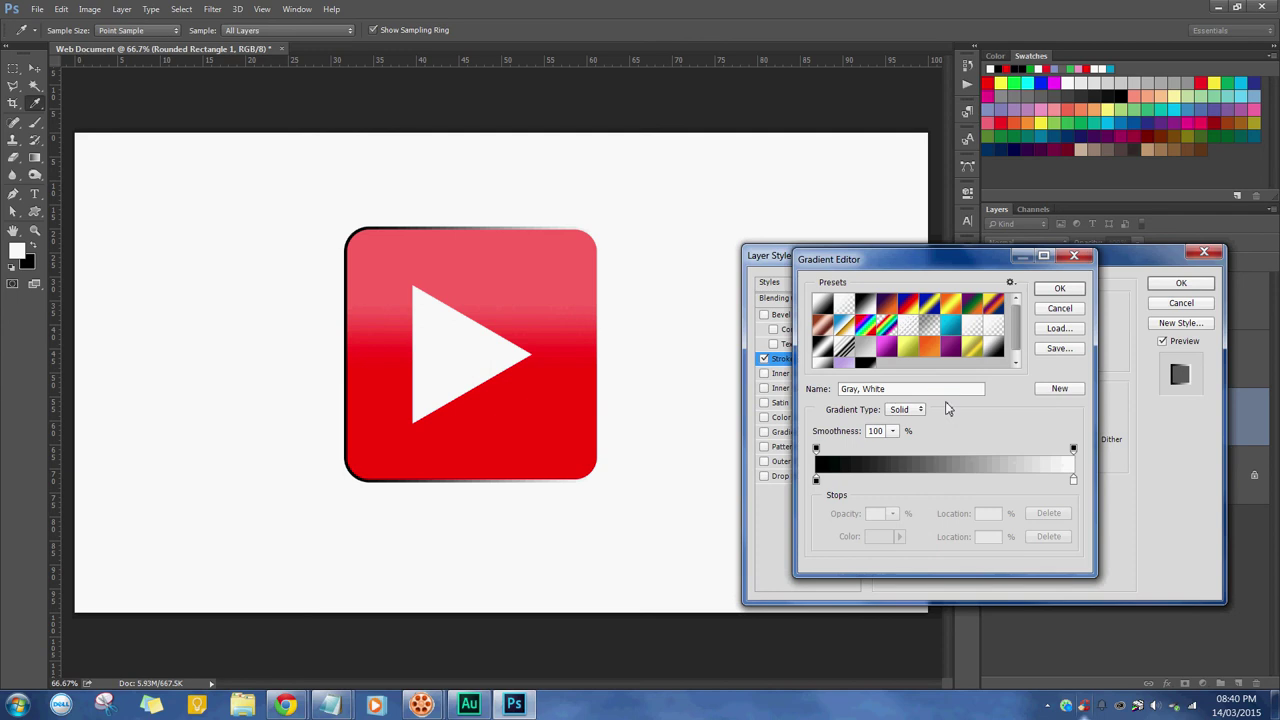
{"action": "left_click", "coordinate": [816, 480]}
{"action": "double_click", "coordinate": [816, 480]}
{"action": "left_click", "coordinate": [571, 425]}
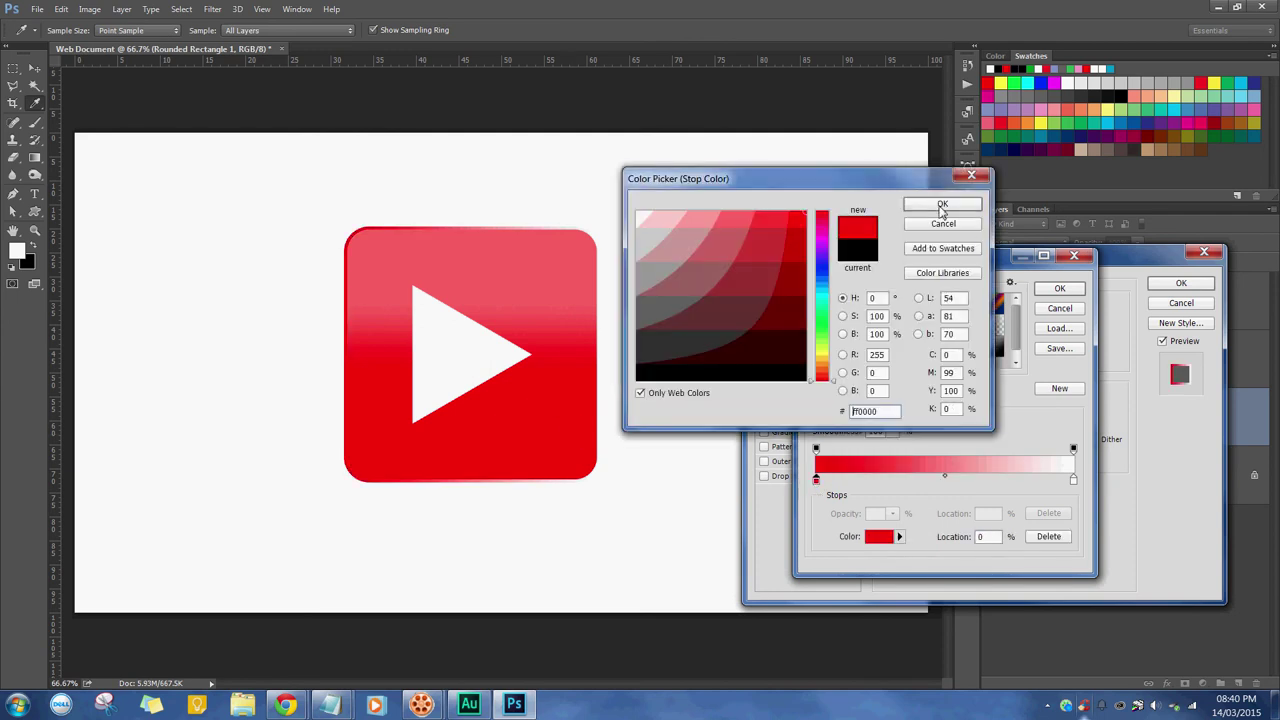
{"action": "left_click", "coordinate": [797, 251]}
{"action": "left_click", "coordinate": [925, 207]}
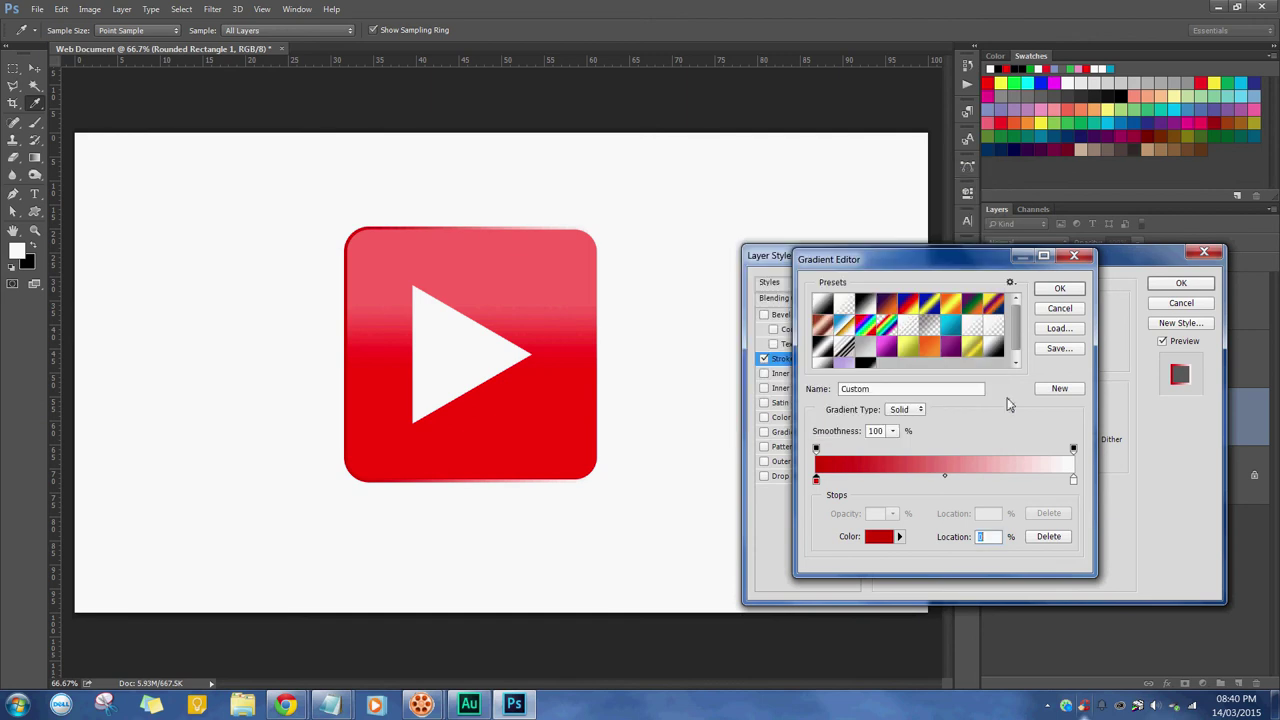
- Set the gradient's right stop to dark red 660000 and confirm the gradient
{"action": "double_click", "coordinate": [1073, 480]}
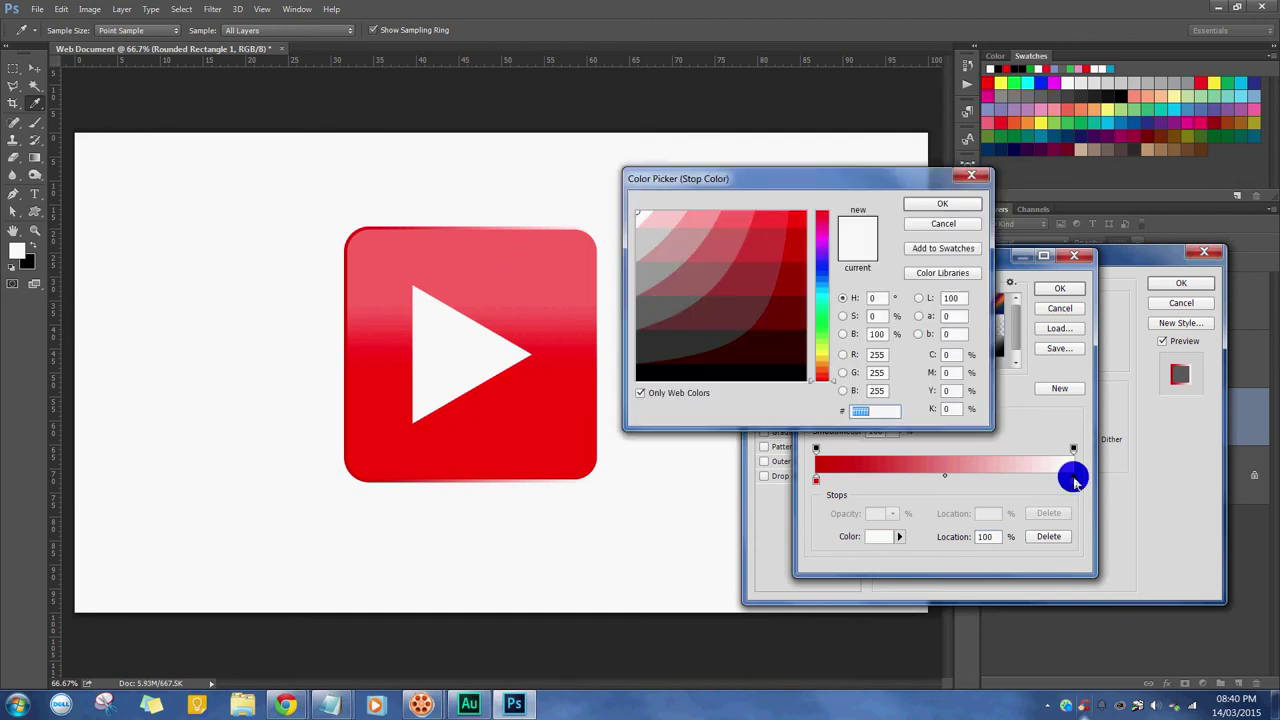
{"action": "left_click", "coordinate": [498, 287]}
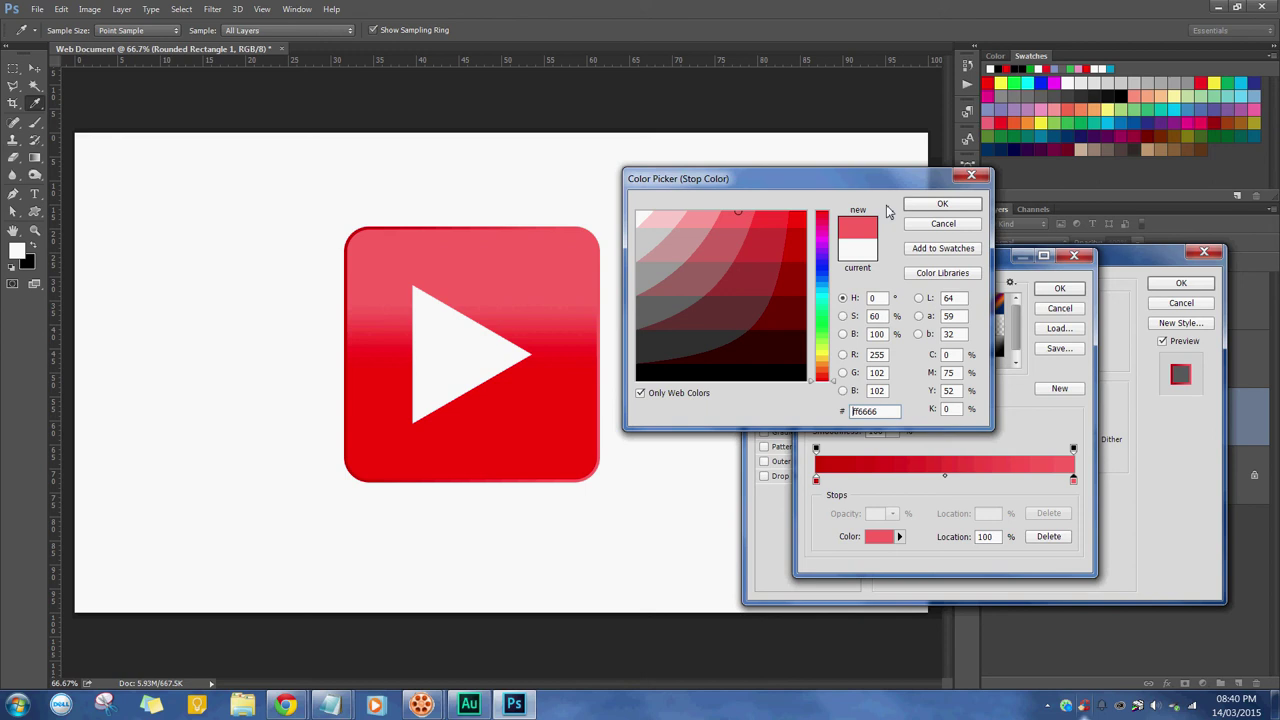
{"action": "left_click_drag", "start_coordinate": [790, 278], "coordinate": [788, 327]}
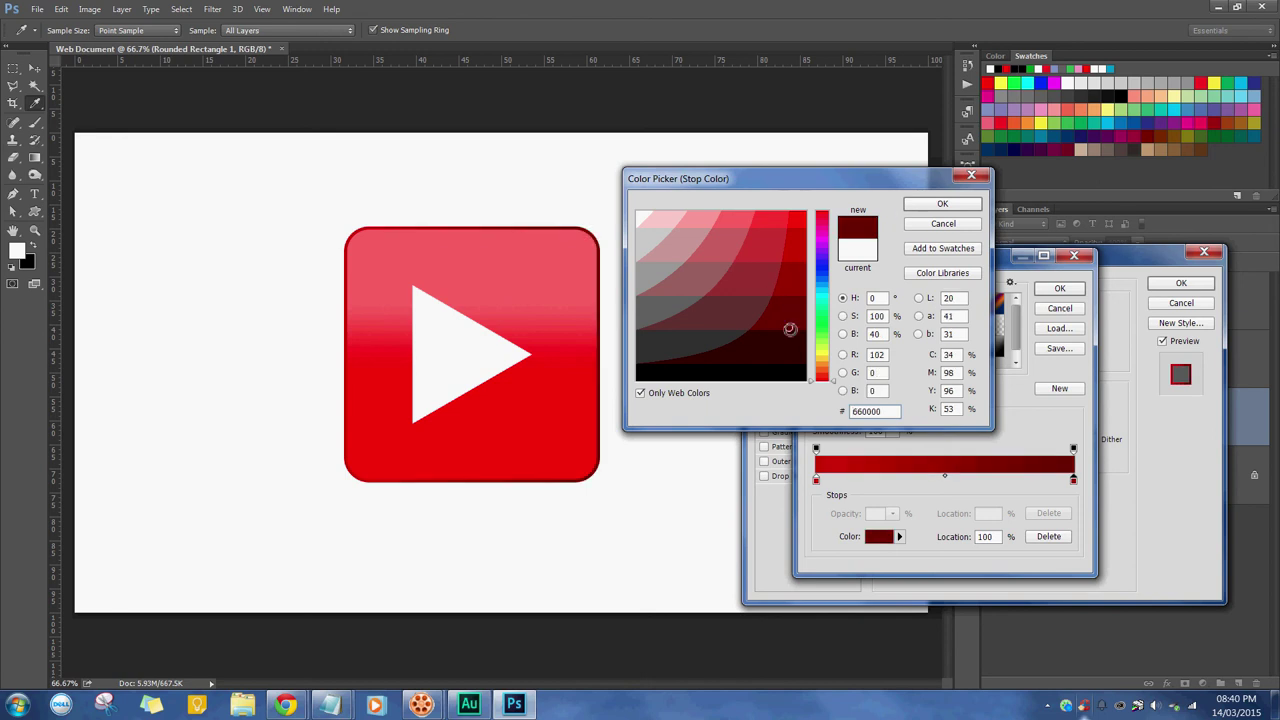
{"action": "left_click", "coordinate": [942, 204]}
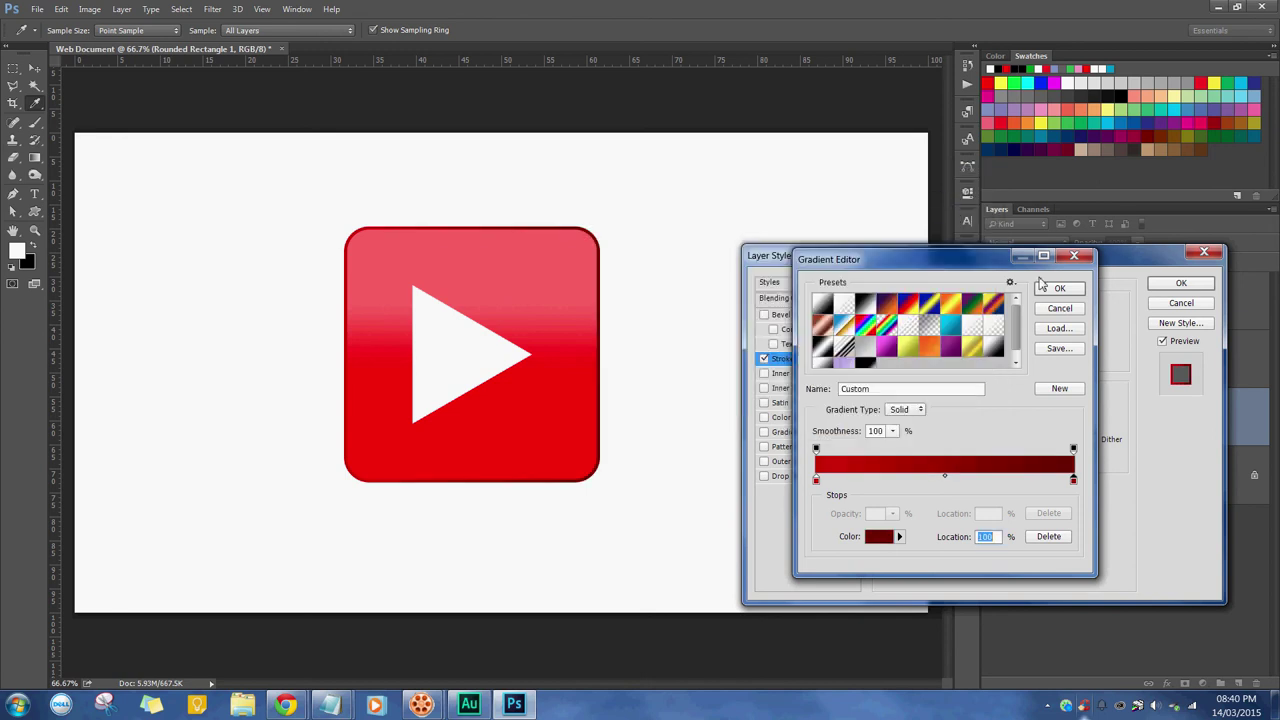
{"action": "left_click", "coordinate": [1056, 289]}
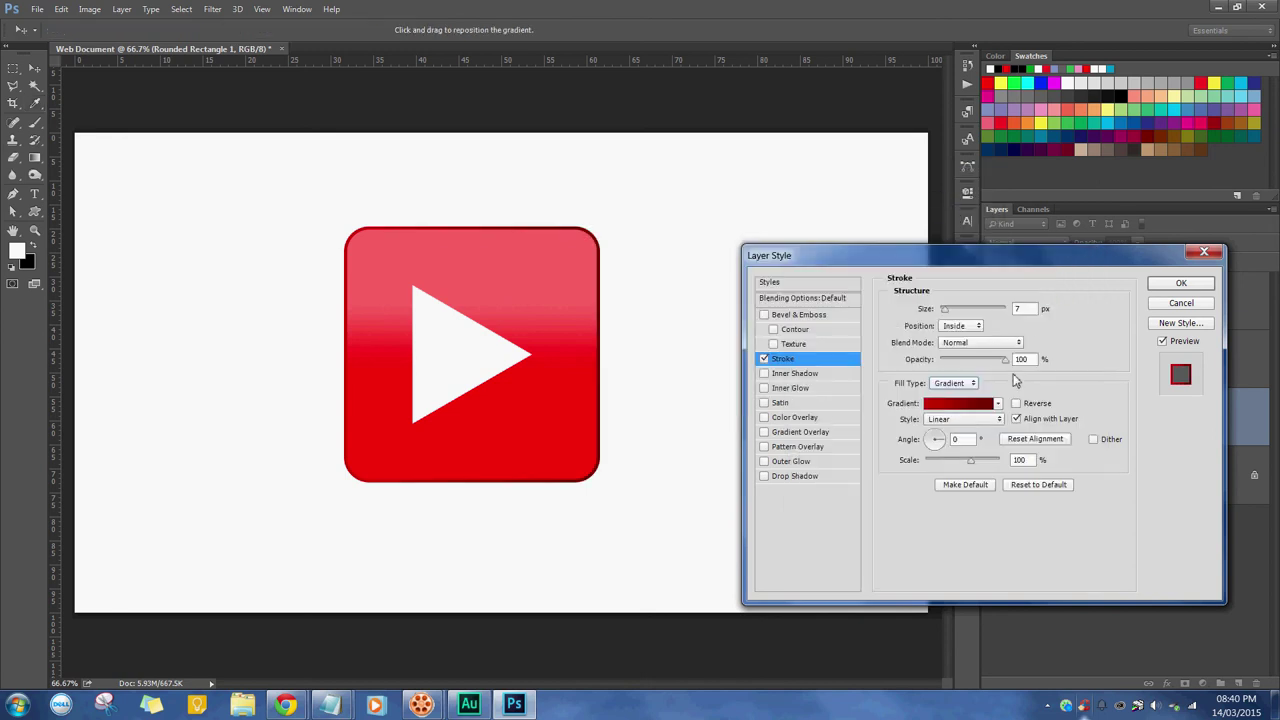
- Set the stroke gradient angle to -90°
{"action": "double_click", "coordinate": [965, 438]}
{"action": "type", "text": "90"}
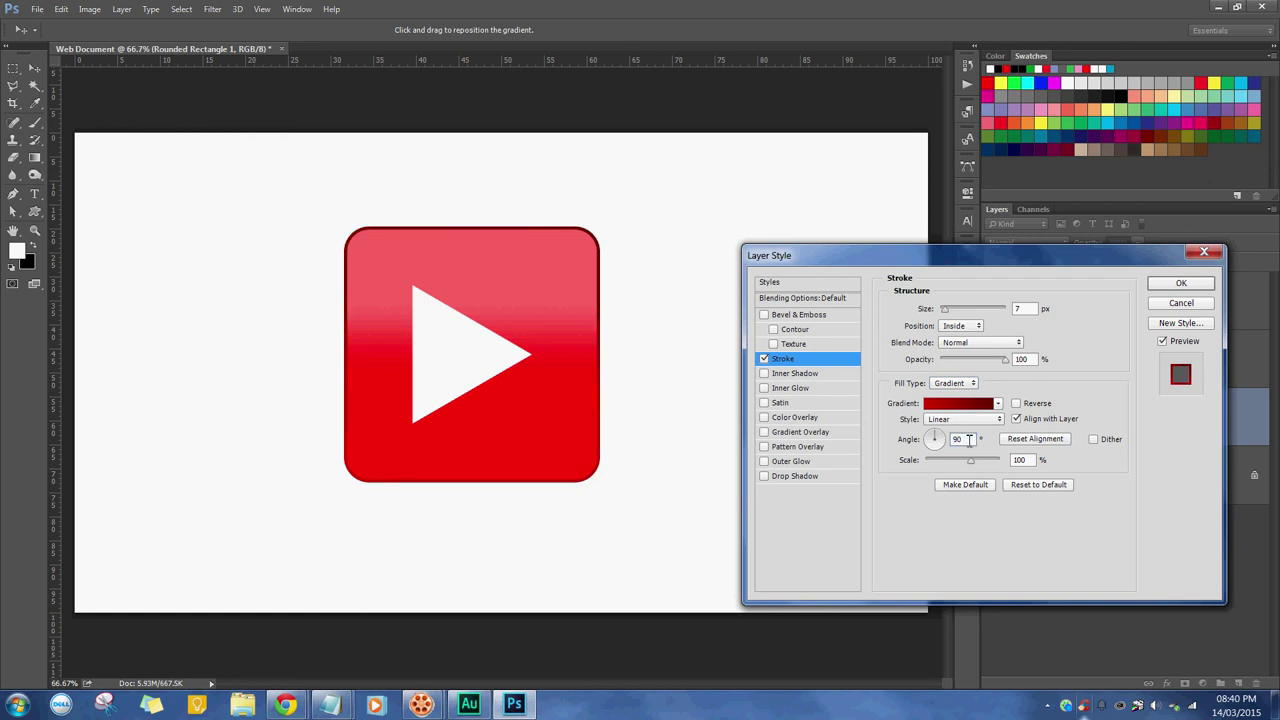
{"action": "key", "text": "BackSpace"}
{"action": "key", "text": "BackSpace"}
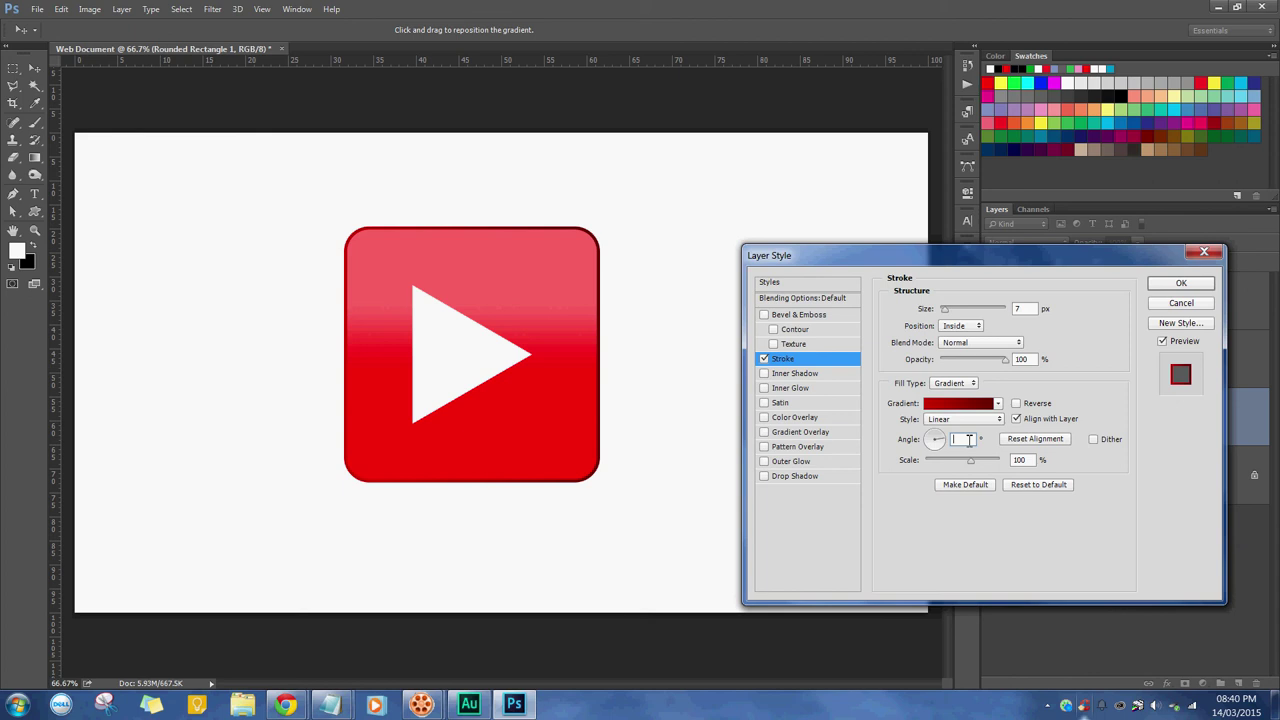
{"action": "type", "text": "-90"}
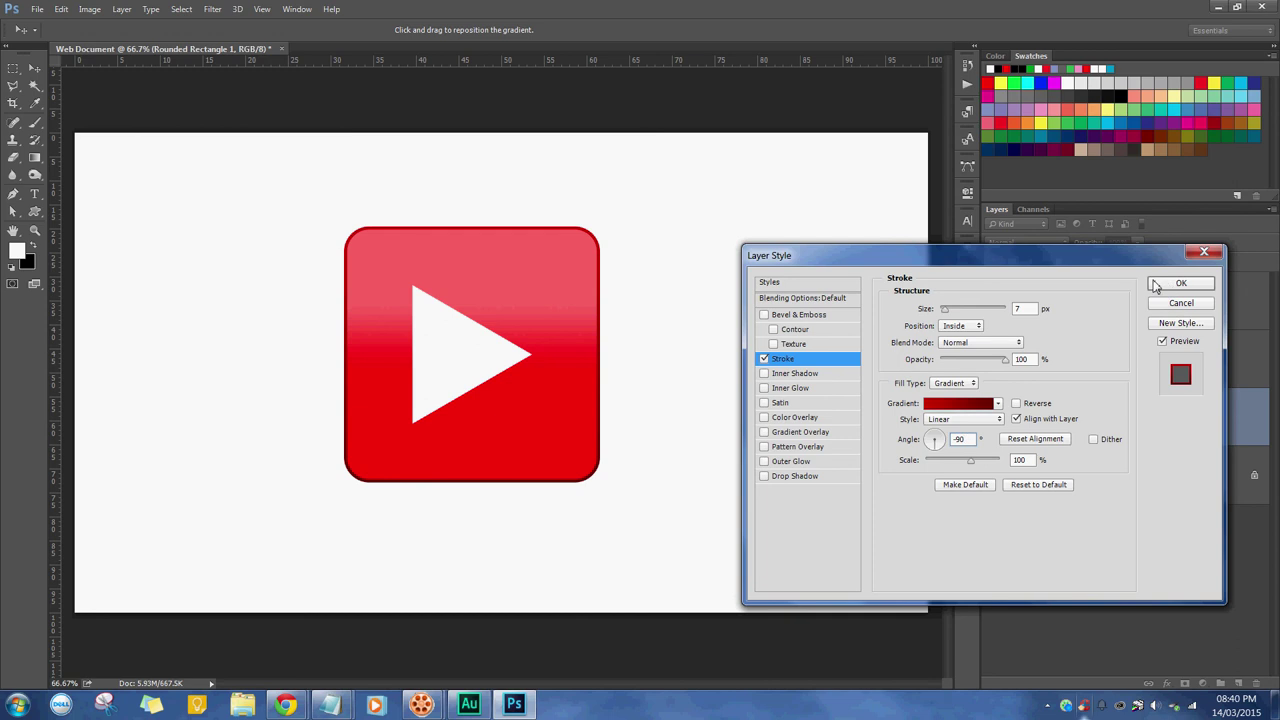
- Enable Bevel & Emboss with slightly softened edges and a subtle, shallow depth
{"action": "left_click", "coordinate": [764, 315]}
{"action": "left_click", "coordinate": [822, 318]}
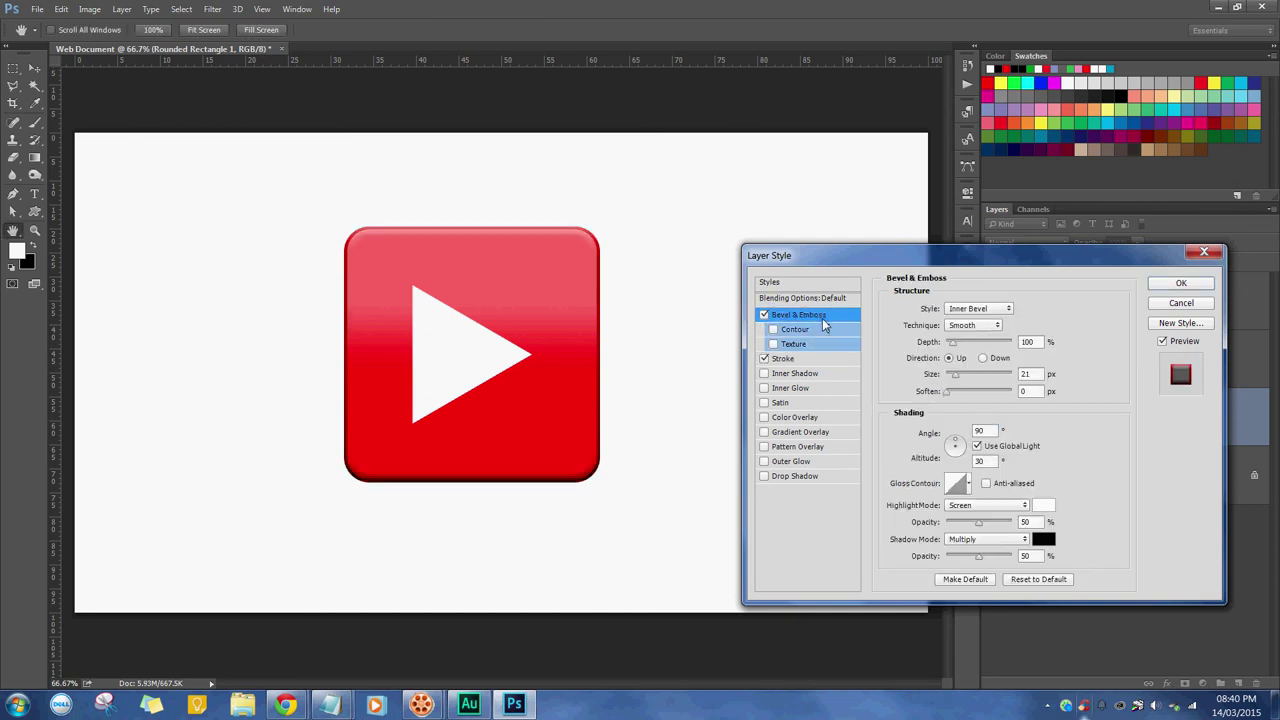
{"action": "left_click", "coordinate": [950, 393]}
{"action": "mouse_move", "coordinate": [949, 393]}
{"action": "left_mouse_down"}
{"action": "mouse_move", "coordinate": [963, 394]}
{"action": "mouse_move", "coordinate": [955, 382]}
{"action": "left_mouse_up"}
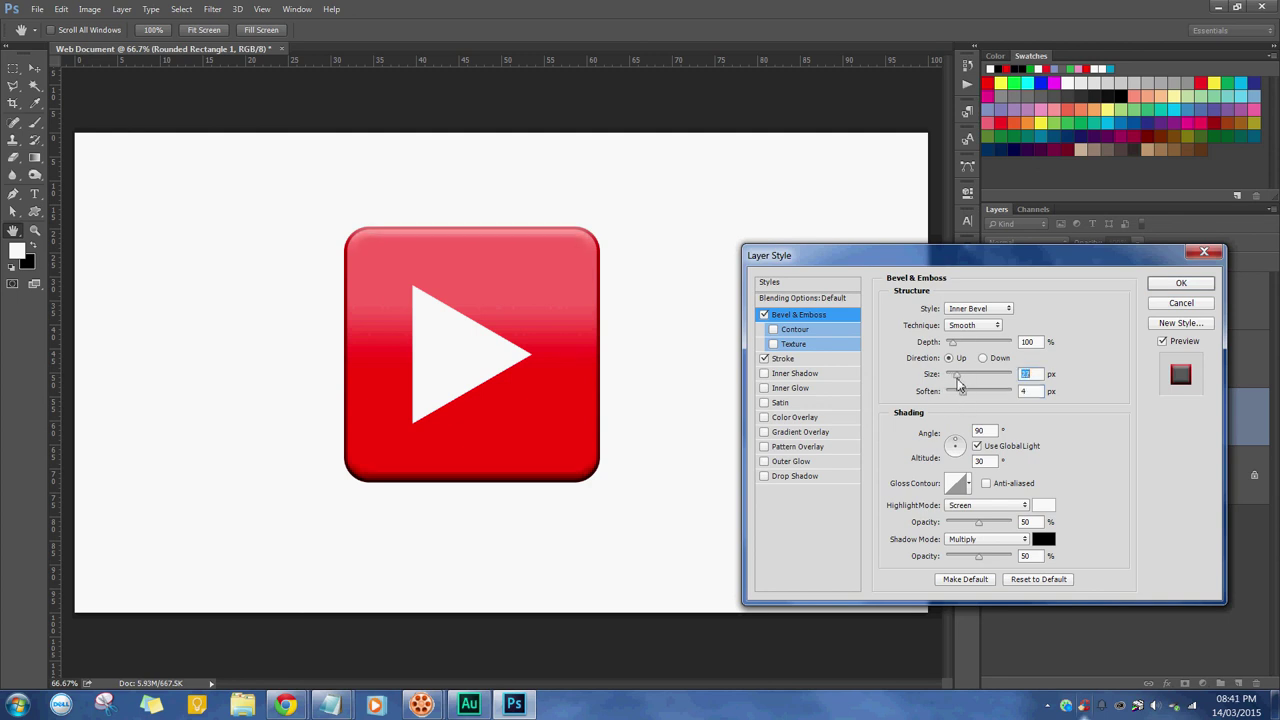
{"action": "left_click", "coordinate": [953, 342]}
{"action": "left_click_drag", "start_coordinate": [953, 342], "coordinate": [960, 356]}
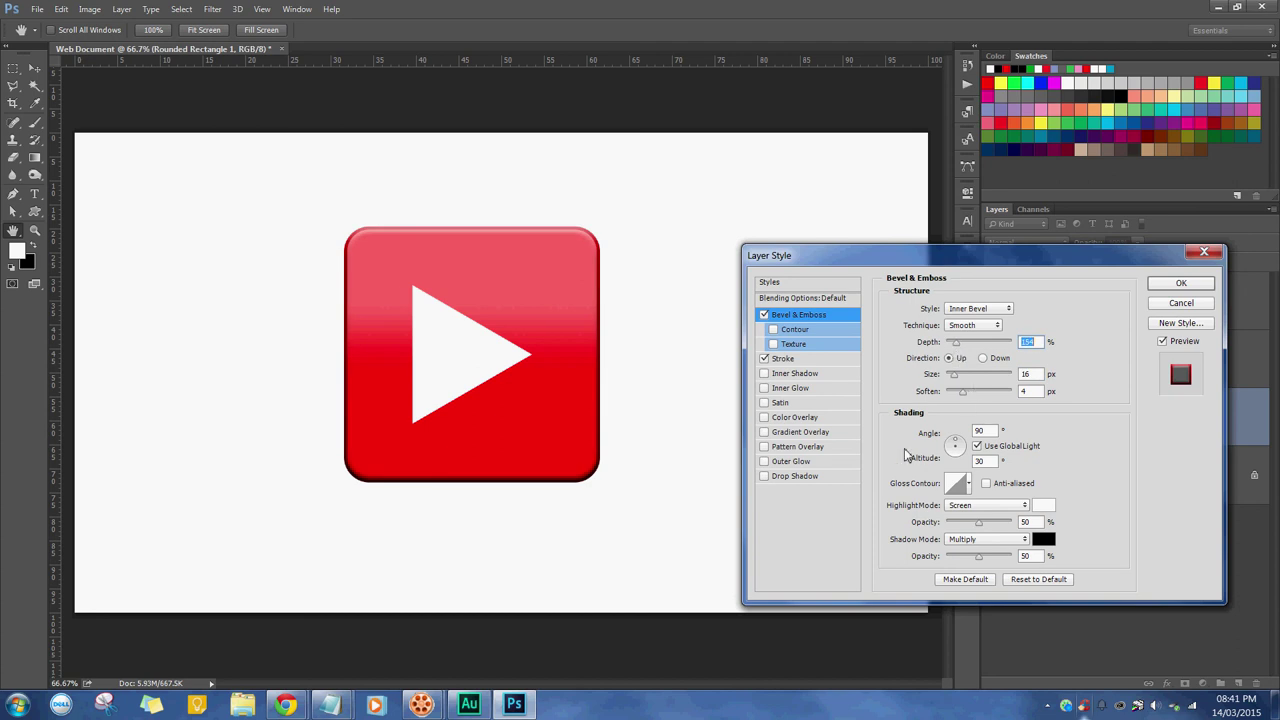
{"action": "left_click_drag", "start_coordinate": [955, 347], "coordinate": [949, 343]}
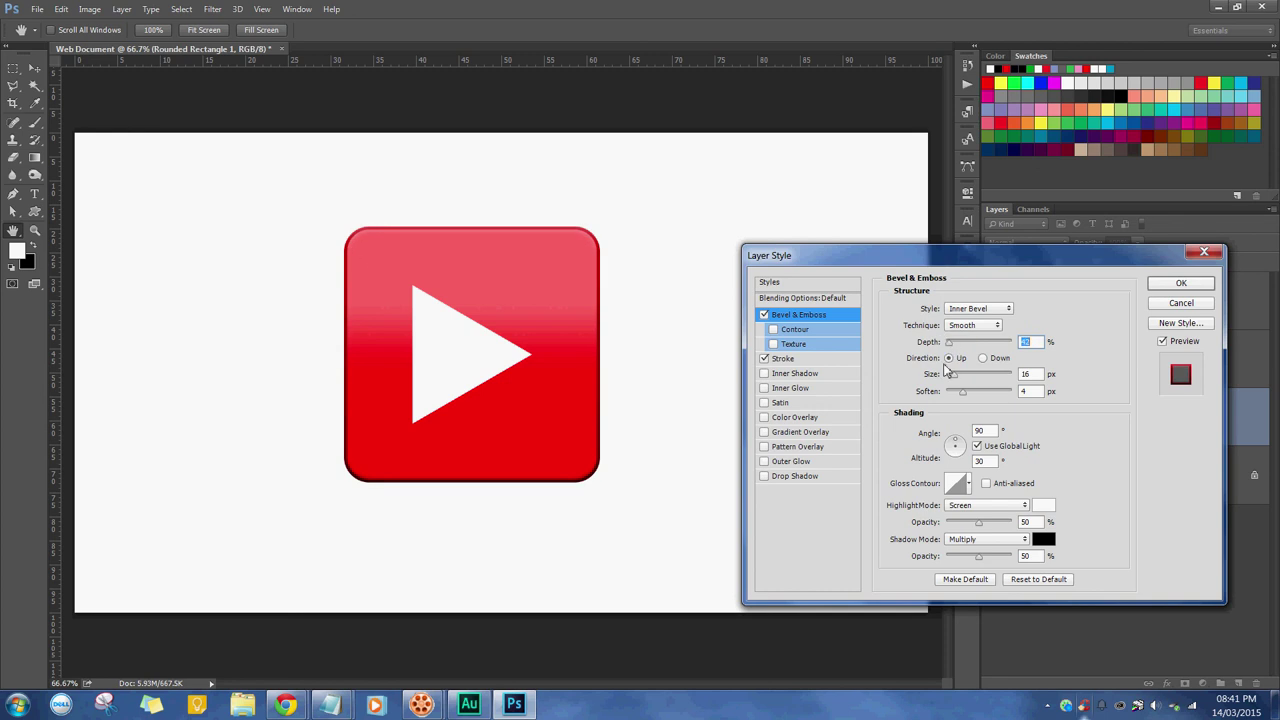
- Add a close, darker drop shadow at 6 px distance and apply the layer style
{"action": "left_click", "coordinate": [763, 477]}
{"action": "left_click", "coordinate": [795, 476]}
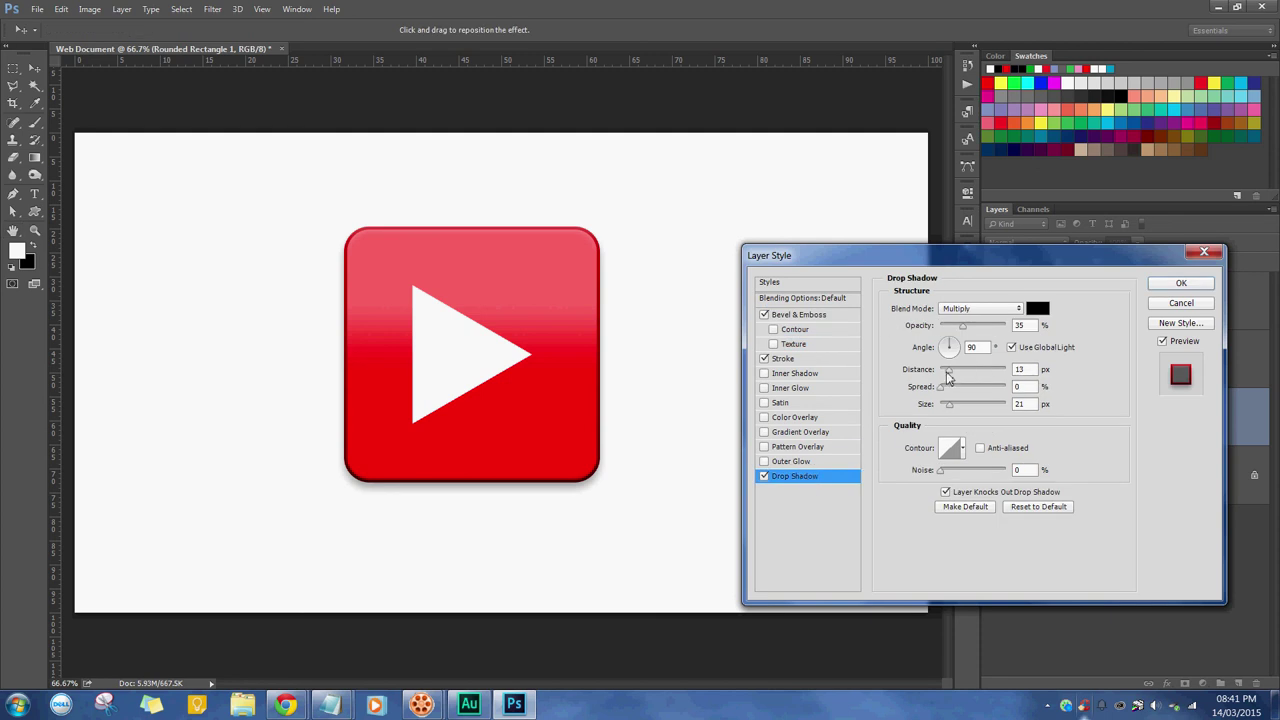
{"action": "left_click_drag", "start_coordinate": [948, 372], "coordinate": [946, 374]}
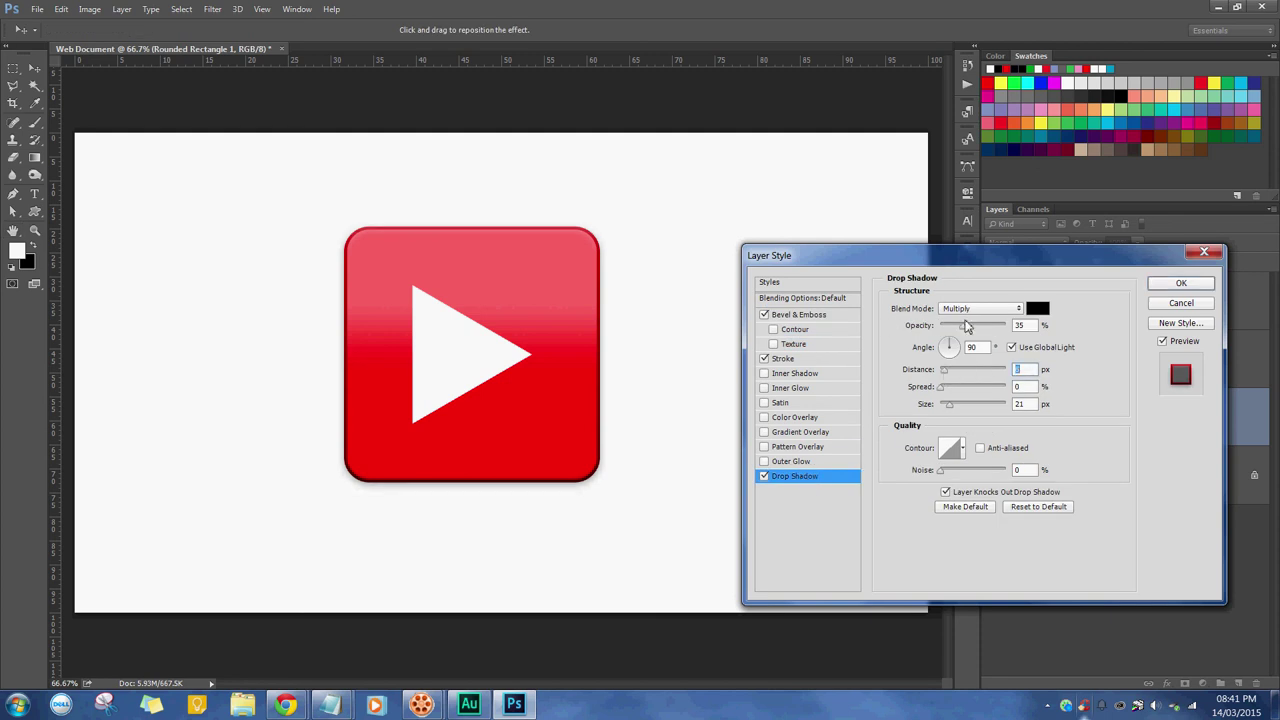
{"action": "left_click_drag", "start_coordinate": [963, 325], "coordinate": [976, 349]}
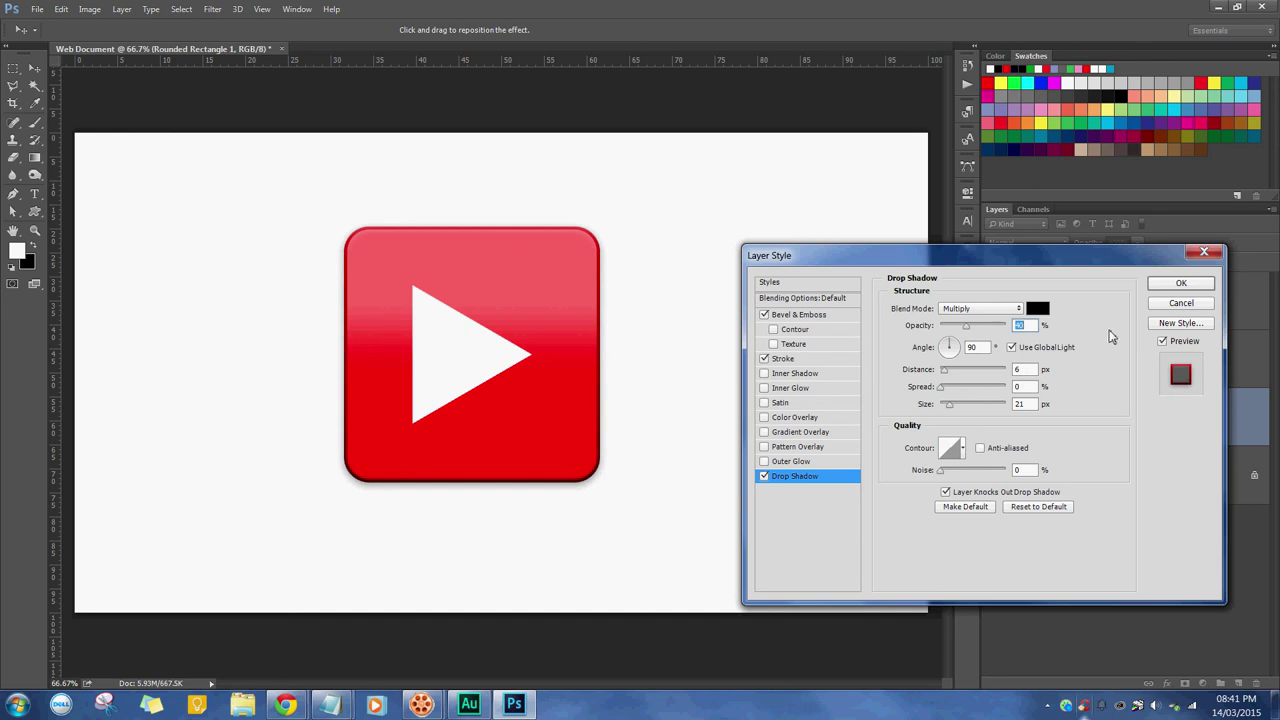
{"action": "left_click", "coordinate": [1172, 284]}
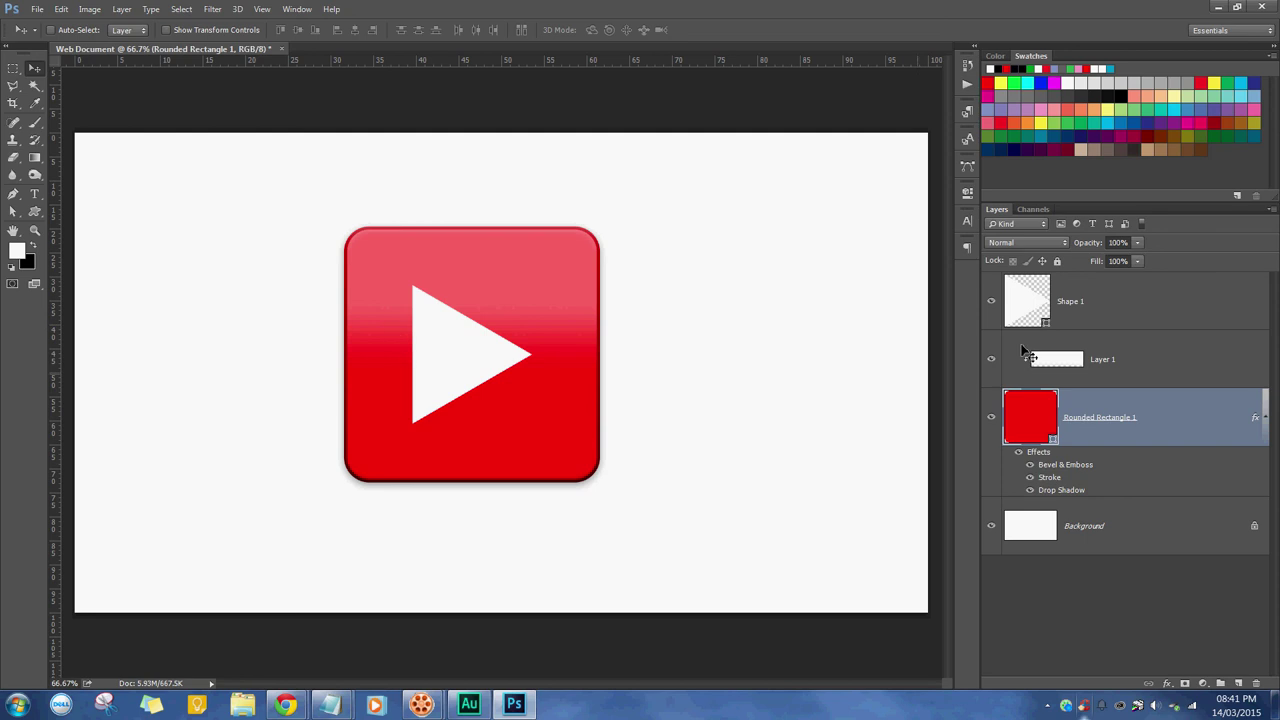
- Group the three button layers and duplicate the group
{"action": "left_click", "coordinate": [1133, 326], "text": "shift"}
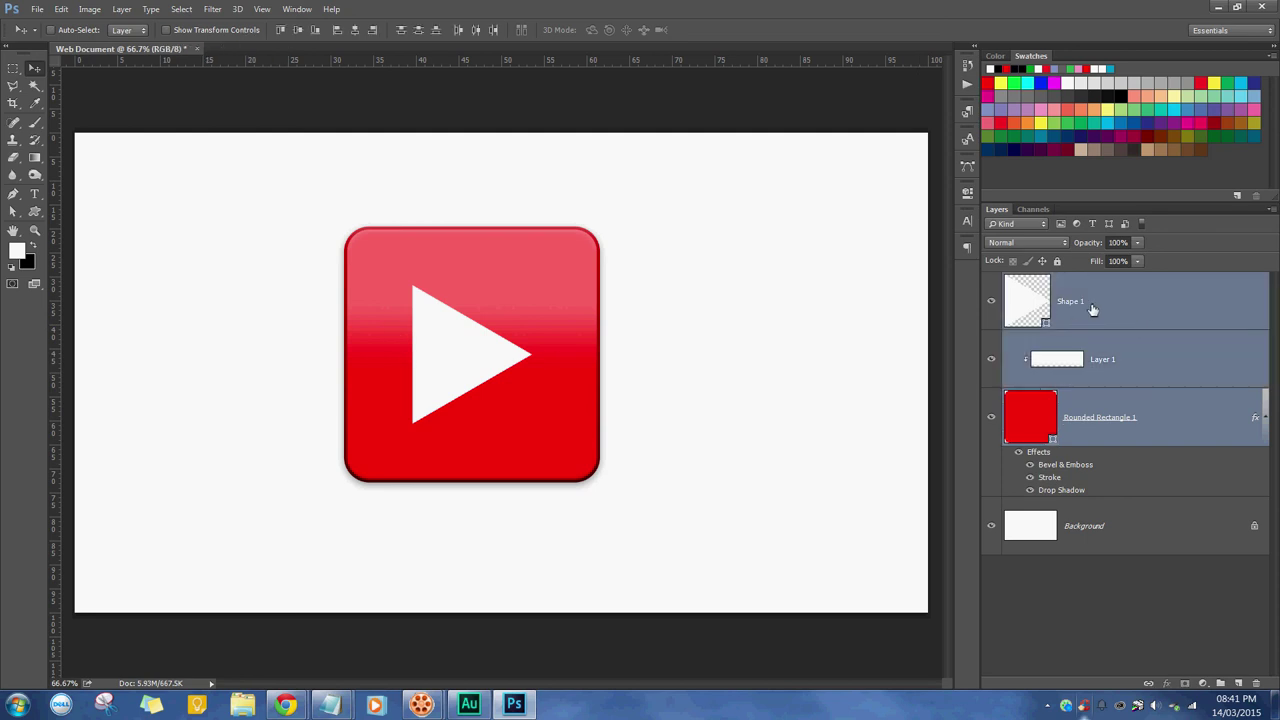
{"action": "key", "text": "ctrl+g"}
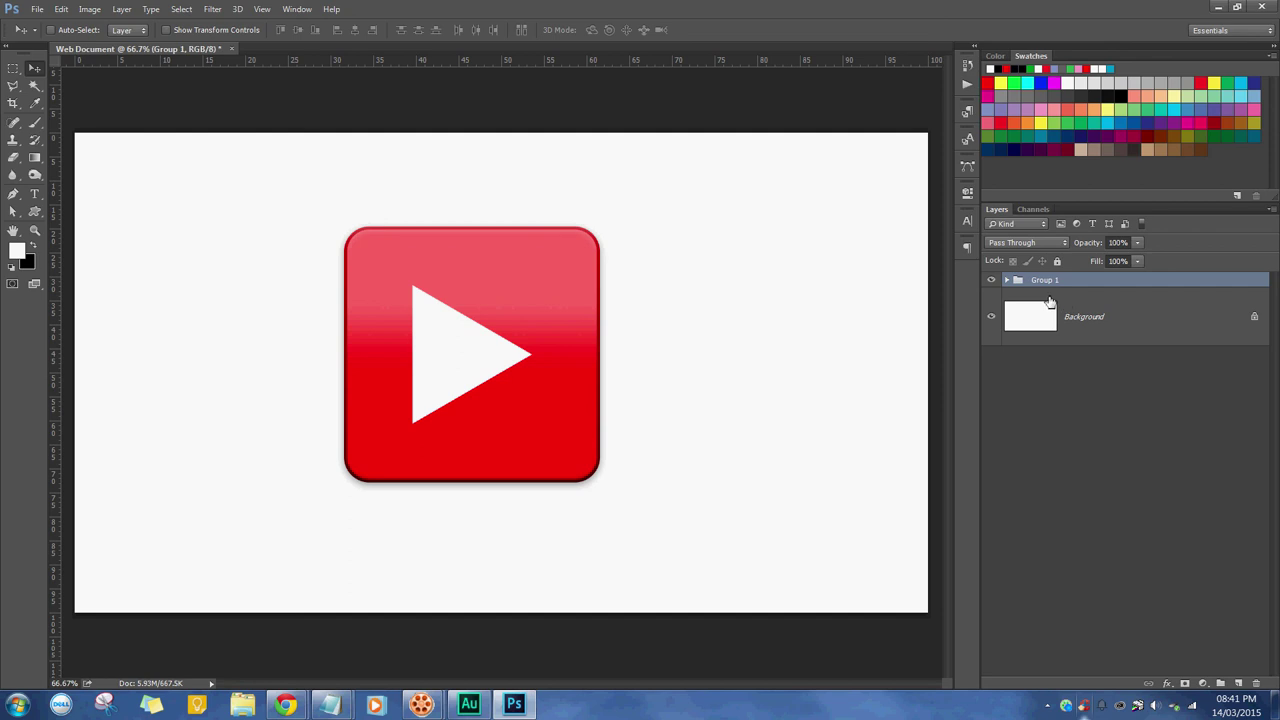
{"action": "key", "text": "ctrl+j"}
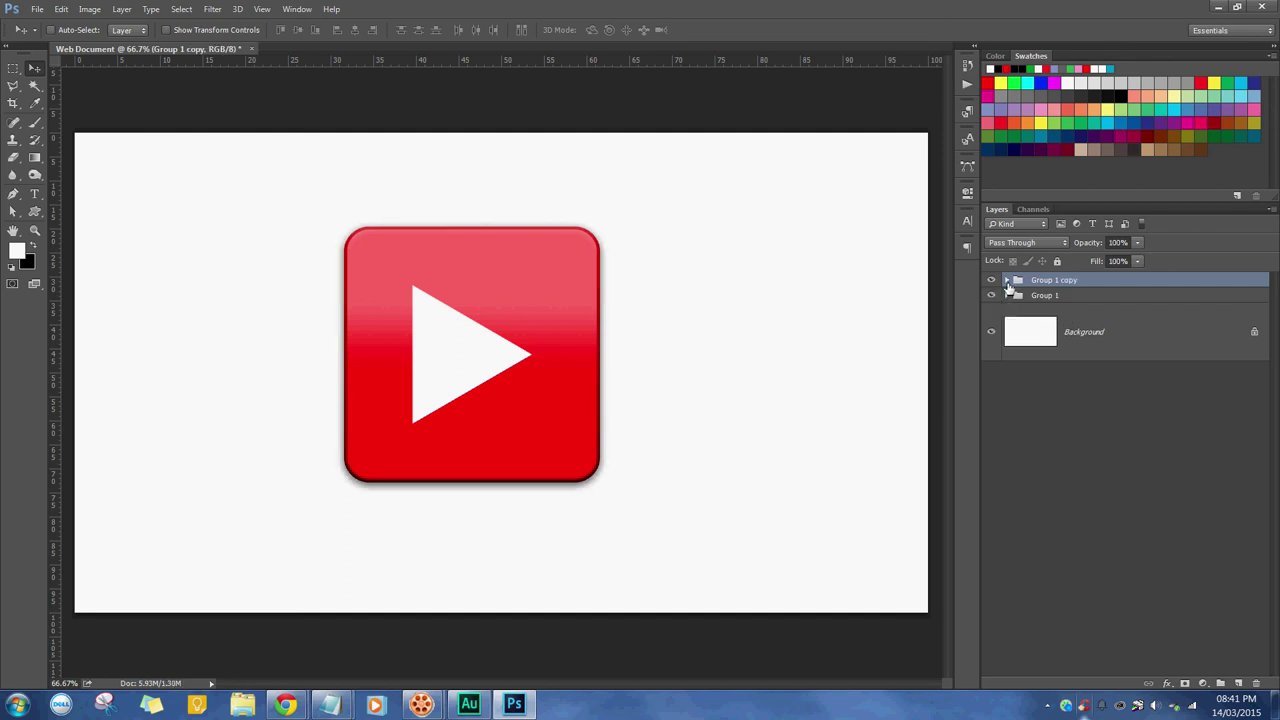
- In the group copy, fill Rounded Rectangle 1 with #660000 and hide the gloss layer and Stroke
{"action": "left_click", "coordinate": [1006, 280]}
{"action": "left_click", "coordinate": [1100, 473]}
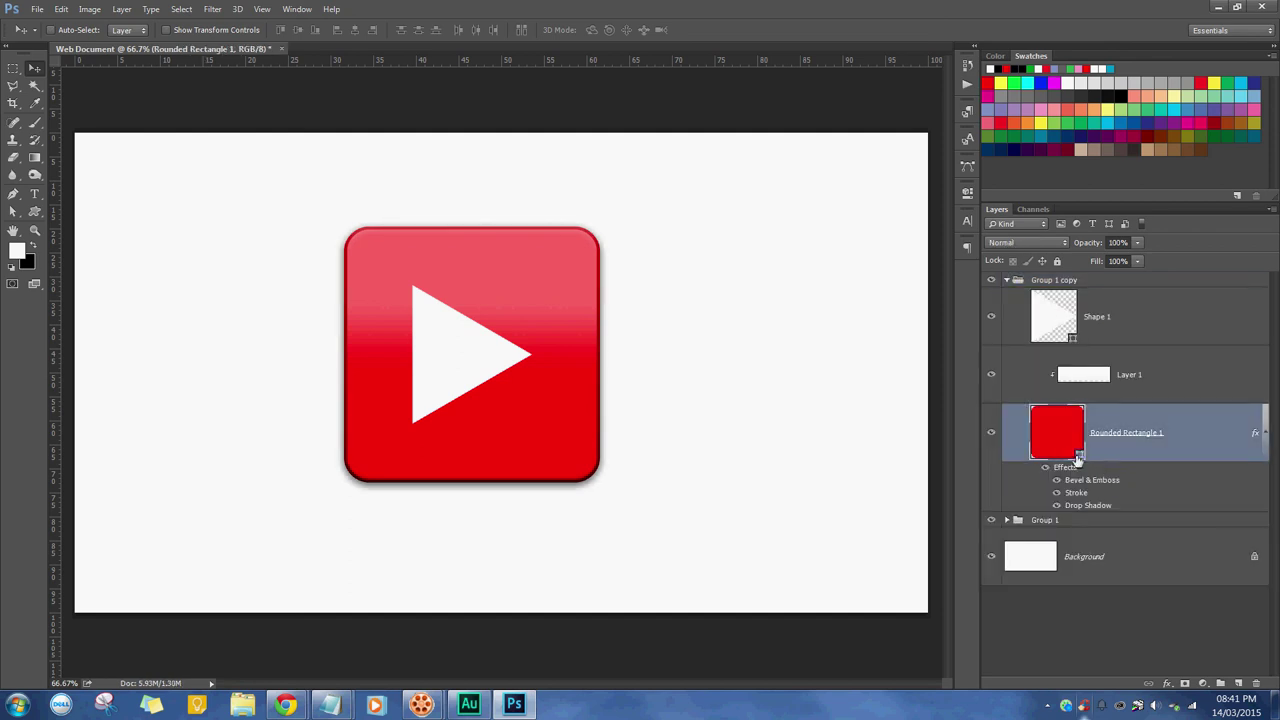
{"action": "double_click", "coordinate": [1070, 448]}
{"action": "left_click_drag", "start_coordinate": [742, 293], "coordinate": [792, 316]}
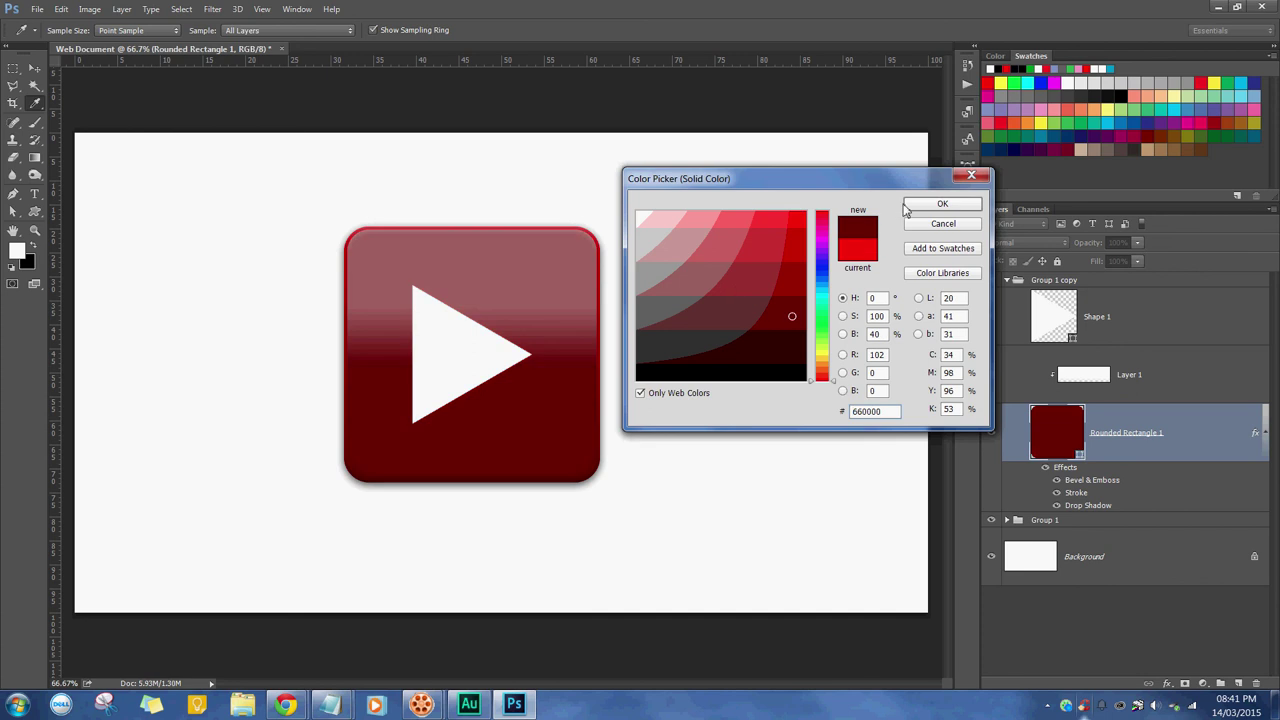
{"action": "left_click", "coordinate": [942, 203]}
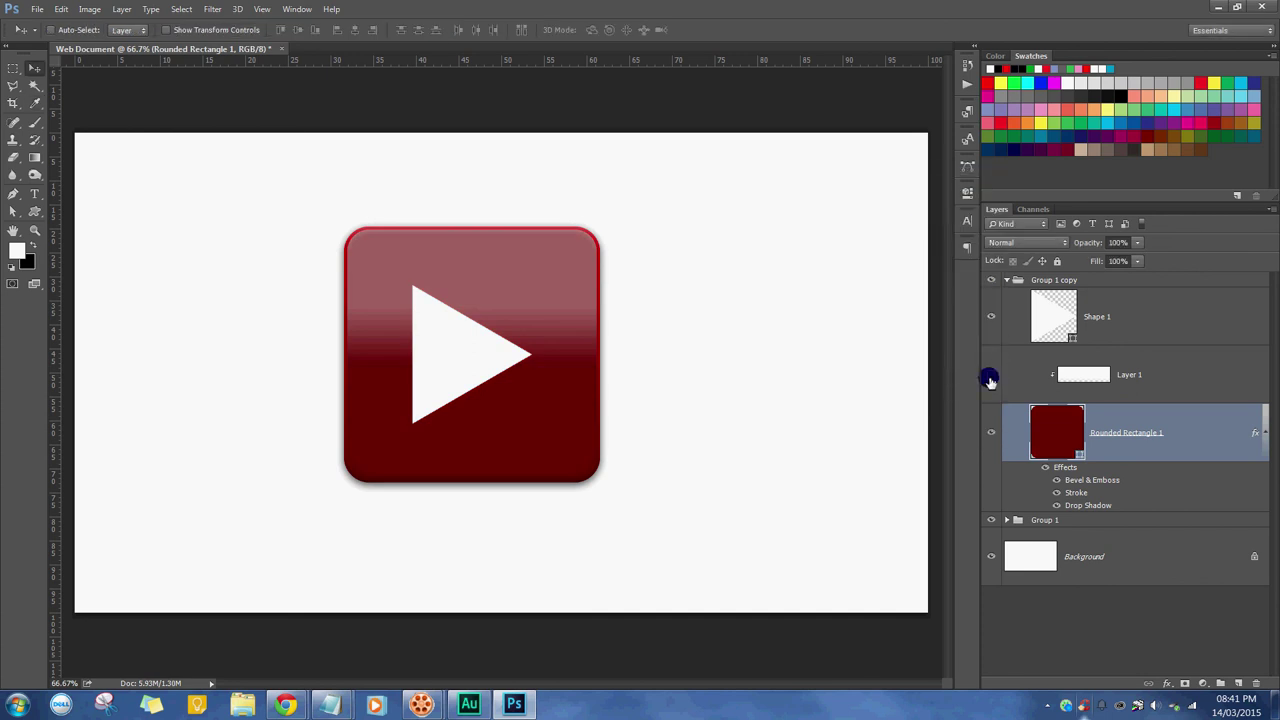
{"action": "left_click", "coordinate": [990, 377]}
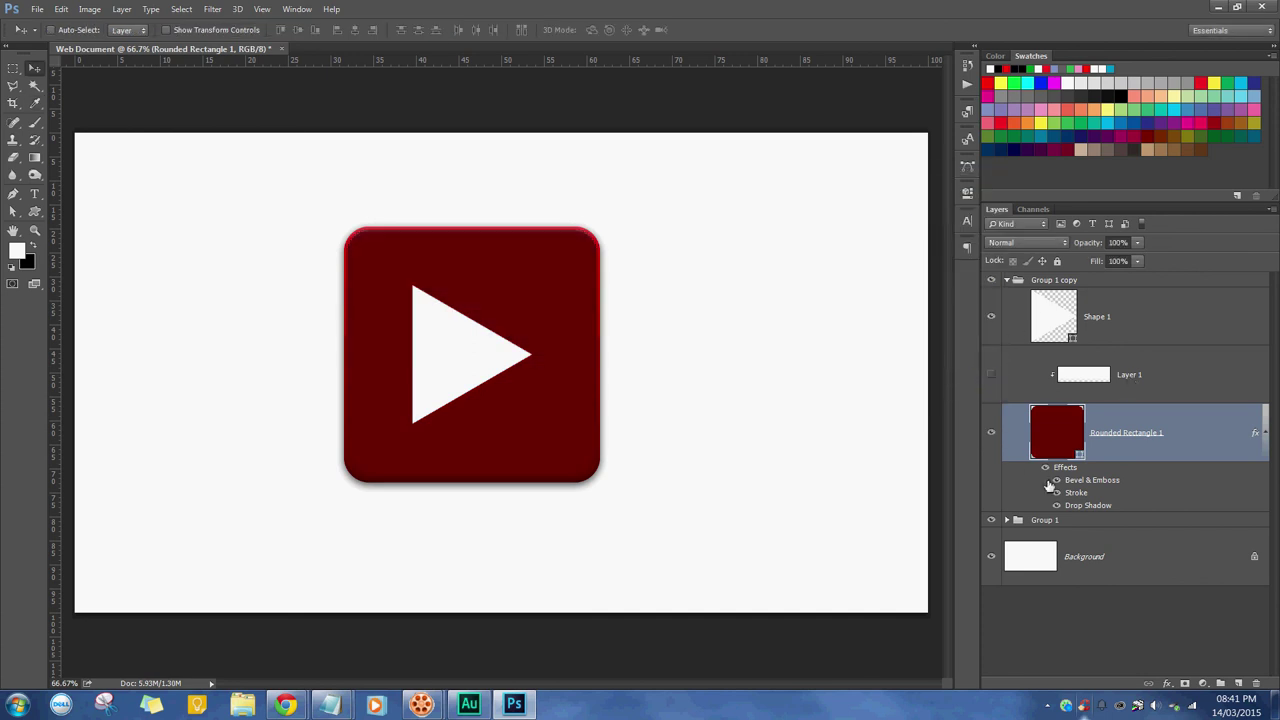
{"action": "left_click", "coordinate": [1055, 493]}
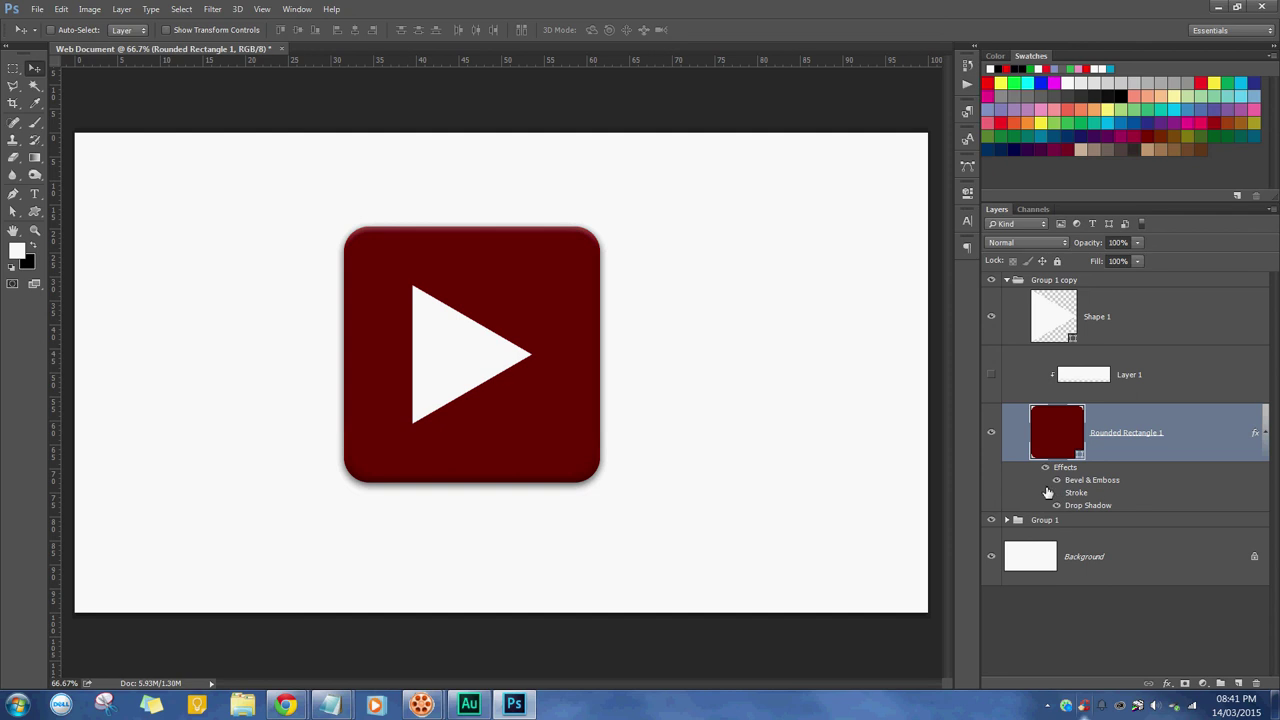
- Toggle the dark copy's visibility to compare with the original, then hide its drop shadow
{"action": "left_click", "coordinate": [1006, 280]}
{"action": "left_click", "coordinate": [991, 280]}
{"action": "left_click", "coordinate": [991, 280]}
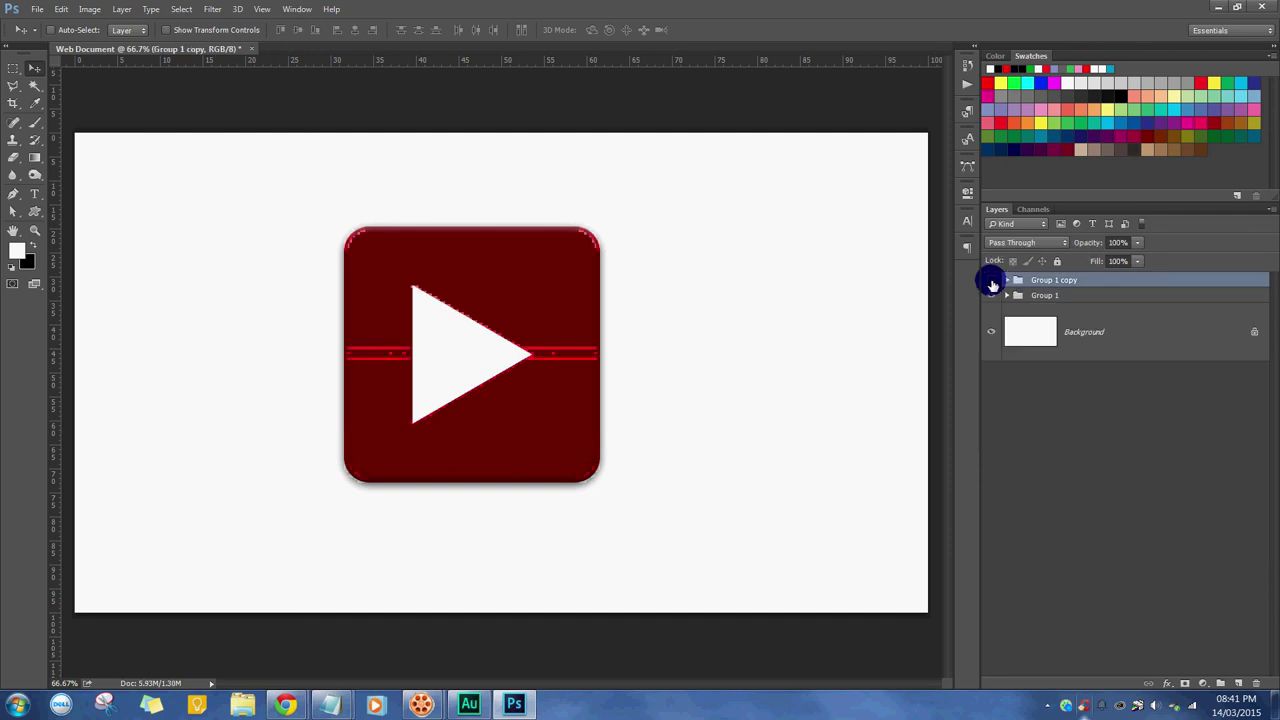
{"action": "left_click", "coordinate": [991, 281]}
{"action": "left_click", "coordinate": [991, 281]}
{"action": "left_click", "coordinate": [991, 281]}
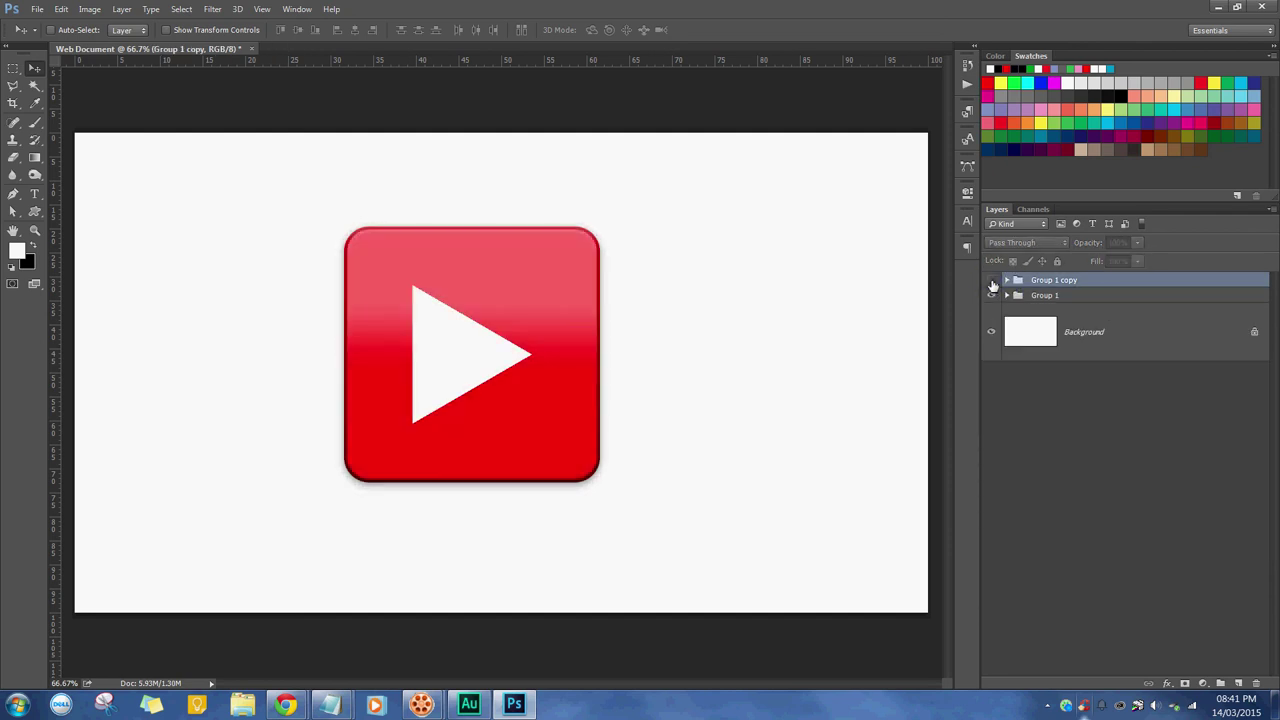
{"action": "left_click", "coordinate": [991, 281]}
{"action": "left_click", "coordinate": [991, 281]}
{"action": "left_click", "coordinate": [991, 281]}
{"action": "left_click", "coordinate": [1007, 280]}
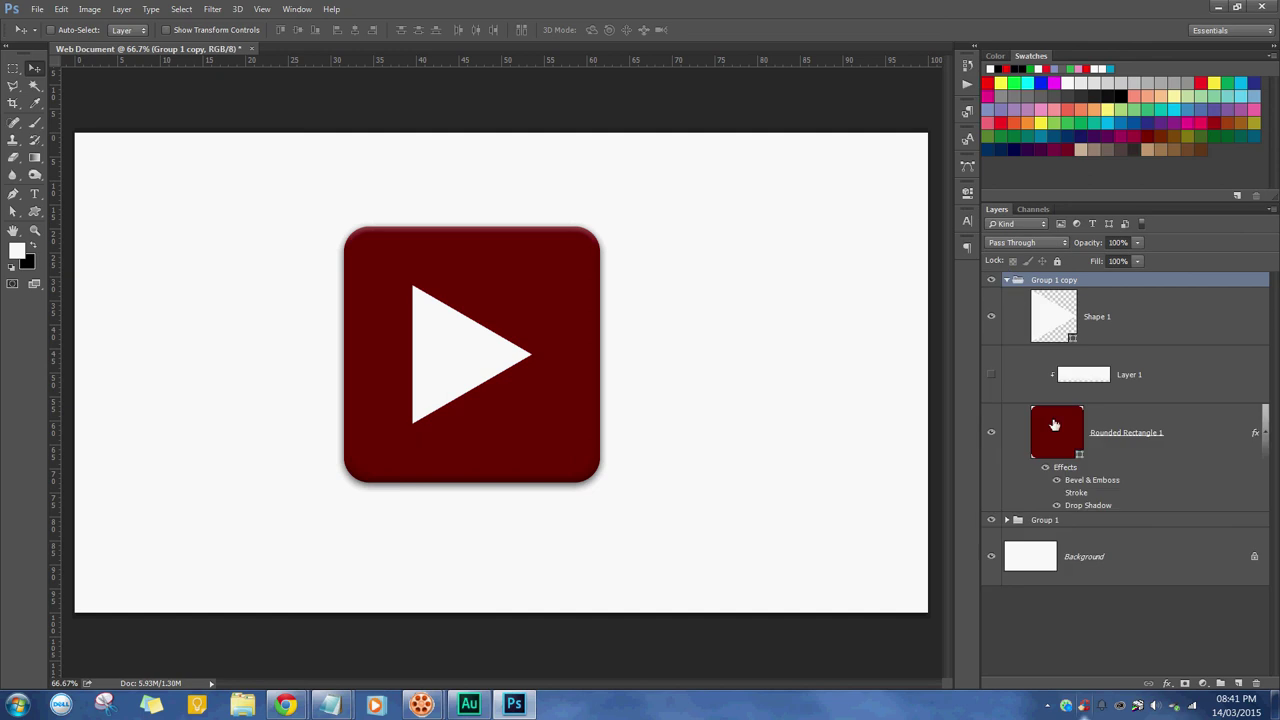
{"action": "left_click", "coordinate": [1056, 505]}
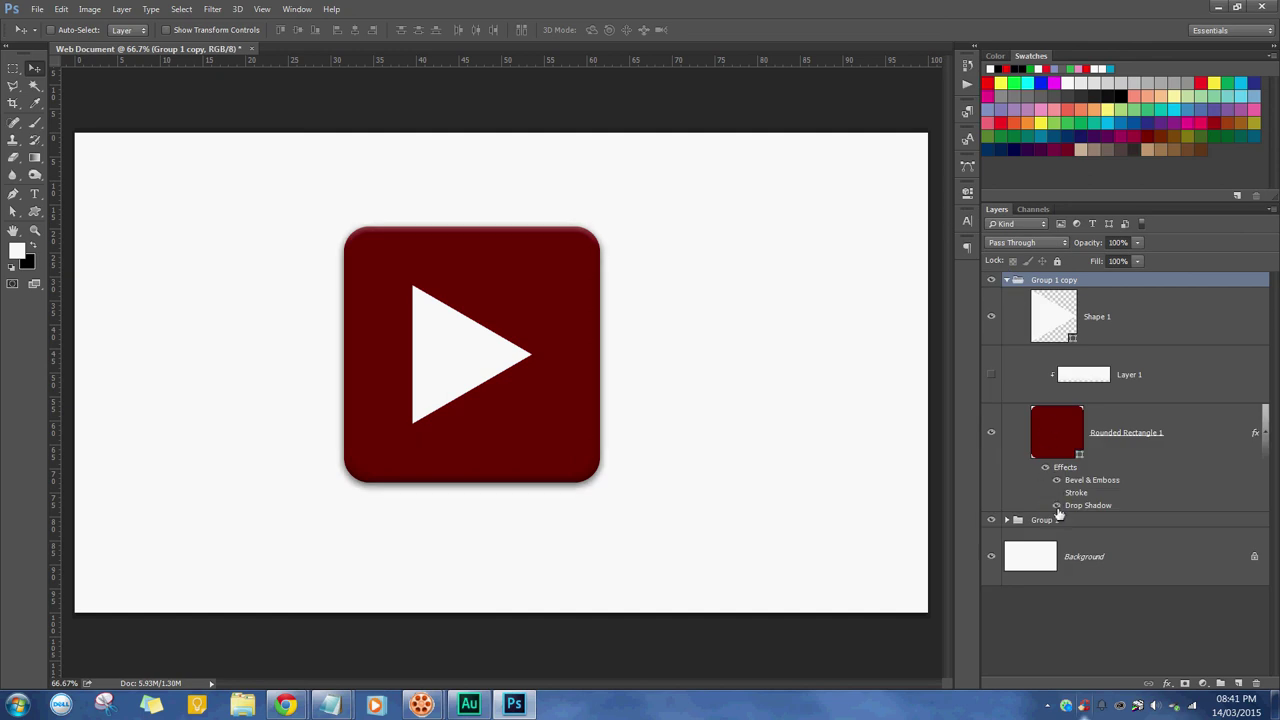